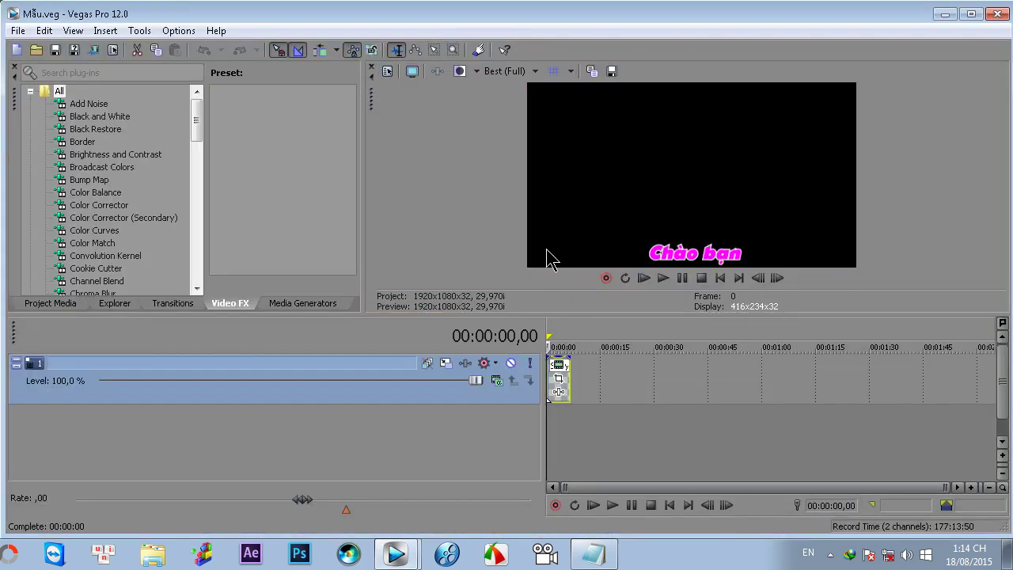
- Play the sample project's title animation in the preview and examine its text event on the timeline
drag(545, 422, 440, 422)
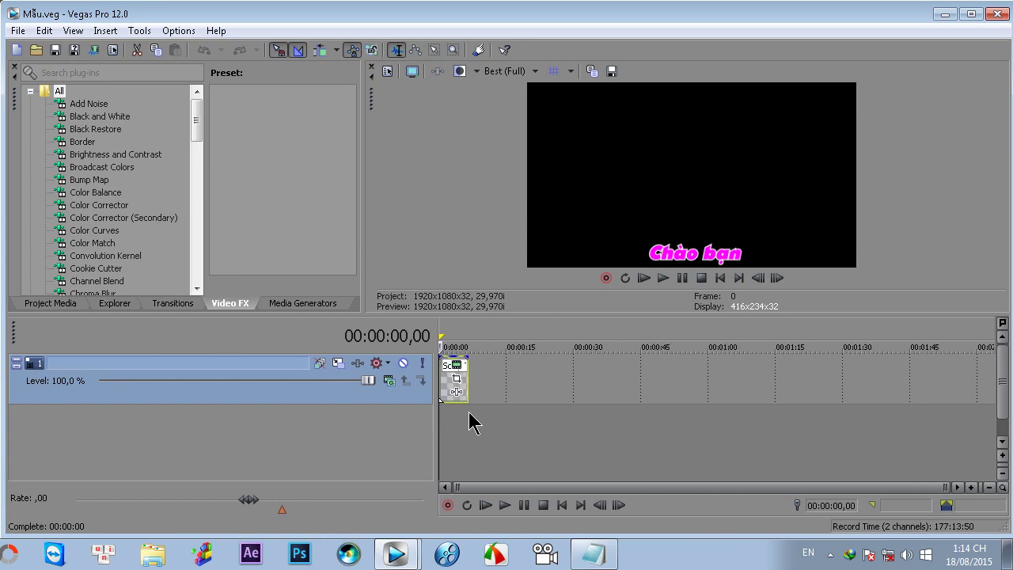
click(645, 277)
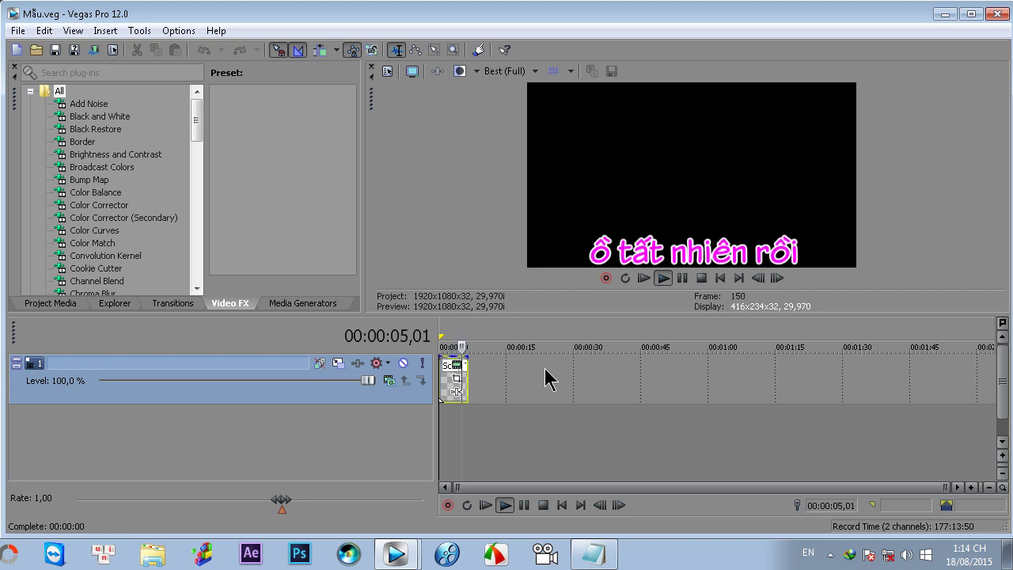
click(682, 278)
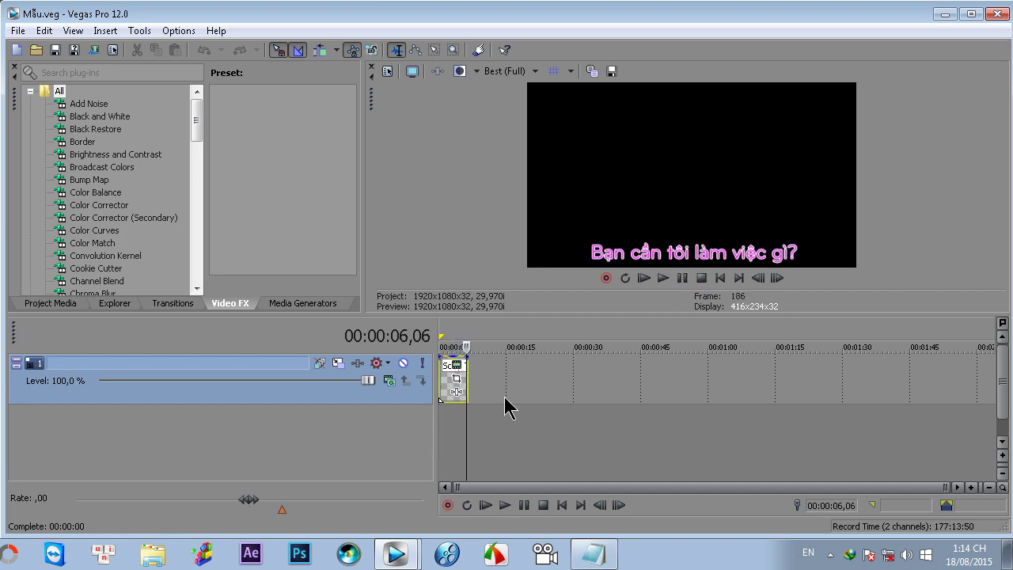
mouse_move(447, 396)
mouse_down()
mouse_move(826, 389)
mouse_move(442, 388)
mouse_up()
scroll(452, 433, up, 5)
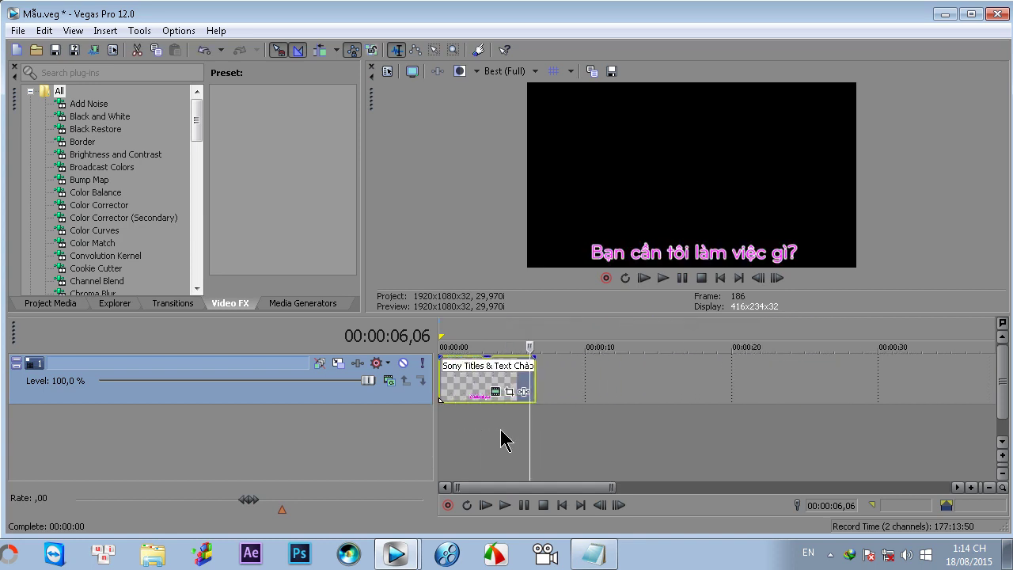
drag(531, 430, 495, 435)
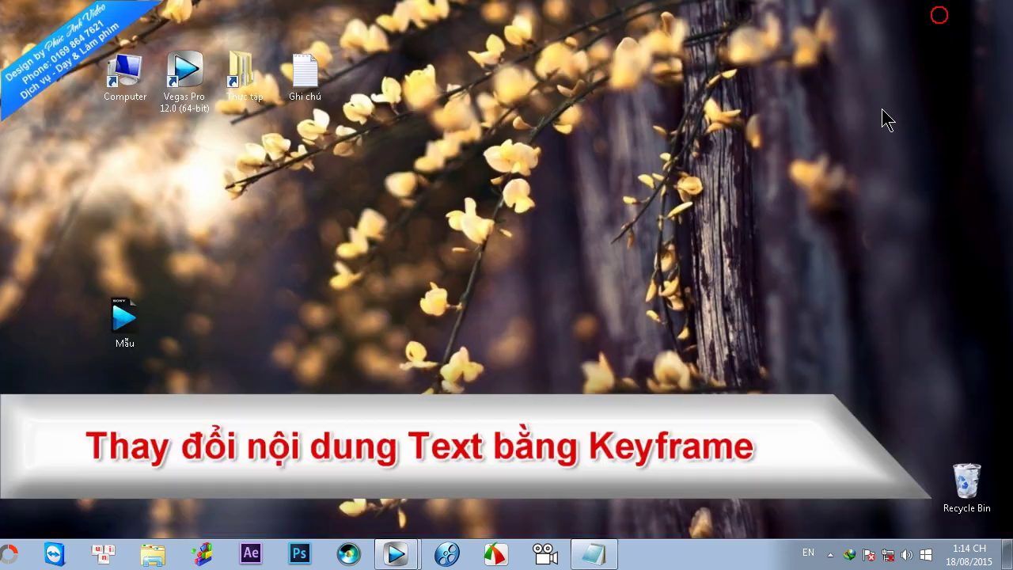
- Put the sample project away and launch Vegas Pro 12.0 from the desktop with an empty project
click(944, 13)
double_click(186, 79)
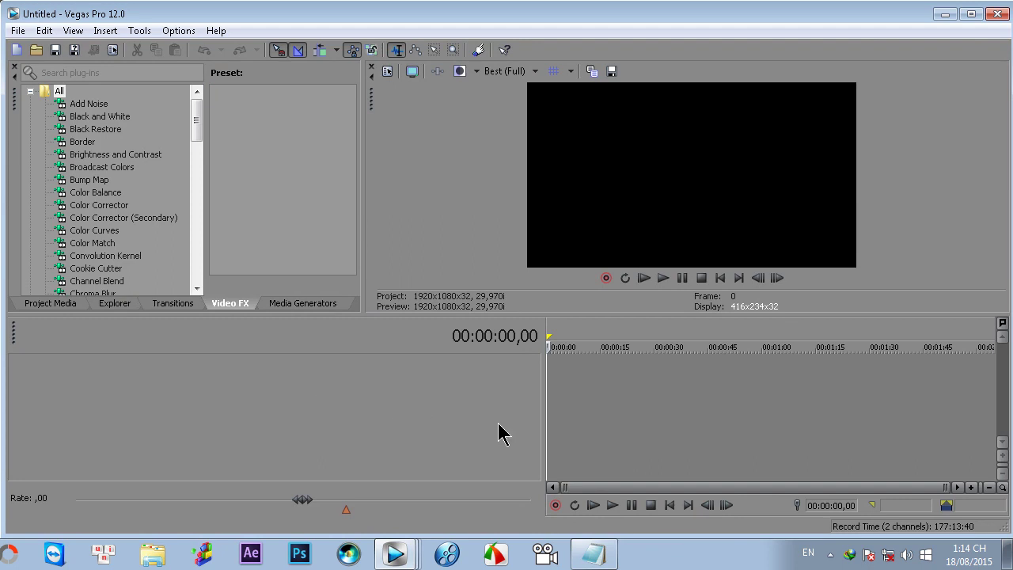
mouse_move(544, 405)
mouse_down()
mouse_move(97, 403)
mouse_move(549, 388)
mouse_up()
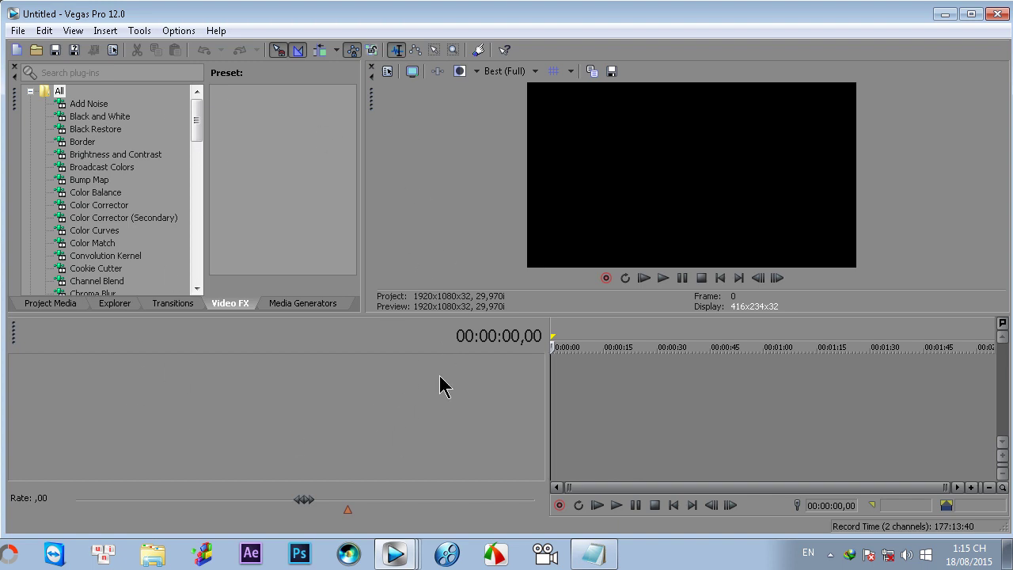
- Check the first line of the Ghi chú notes and insert a new video track in the empty project
click(612, 552)
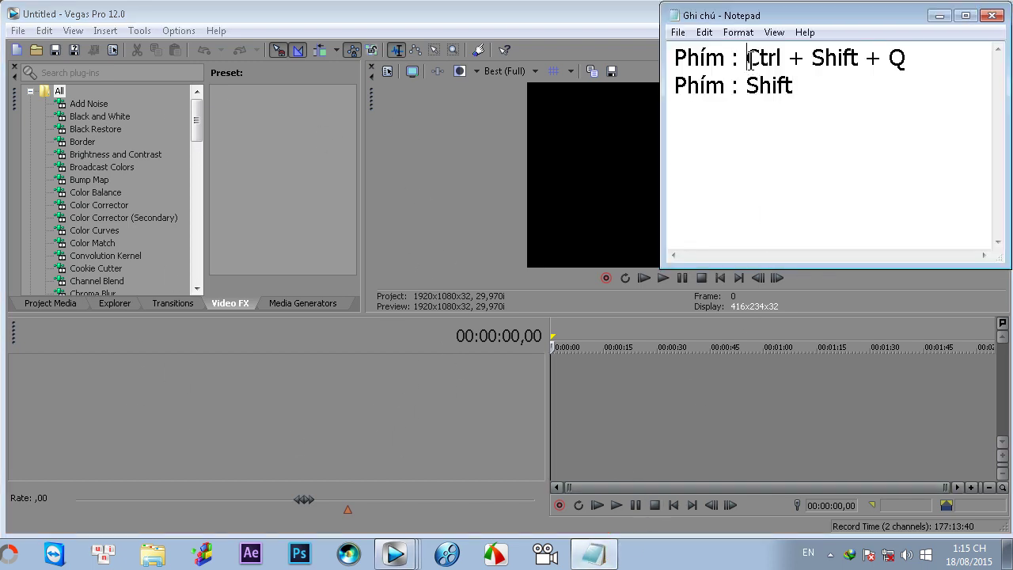
drag(746, 59, 905, 60)
click(940, 16)
click(333, 398)
key(ctrl+shift+q)
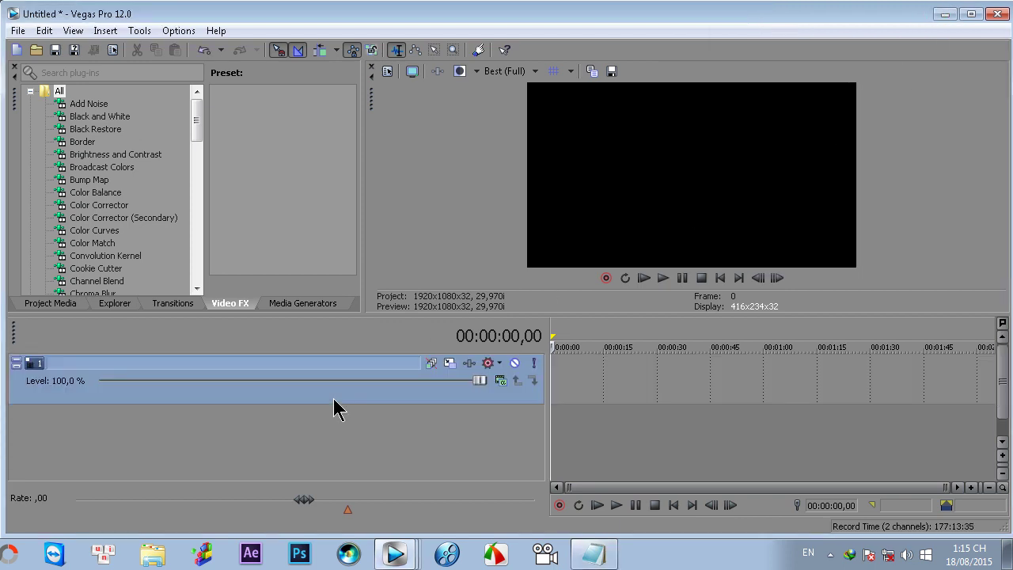
- Insert a text media event at the start of the video track and place the timeline cursor within it at 00:00:01,21
right_click(582, 388)
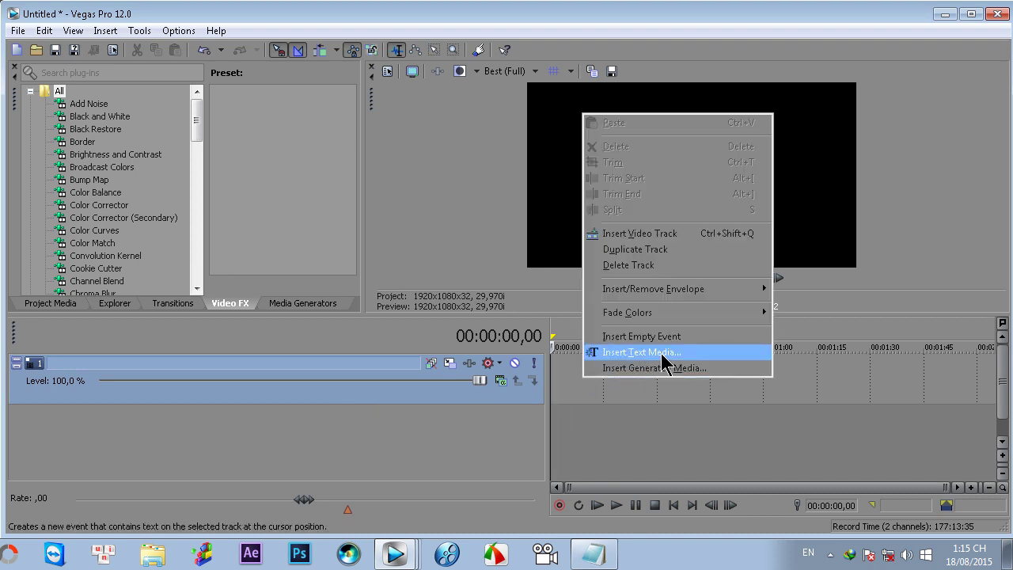
click(699, 353)
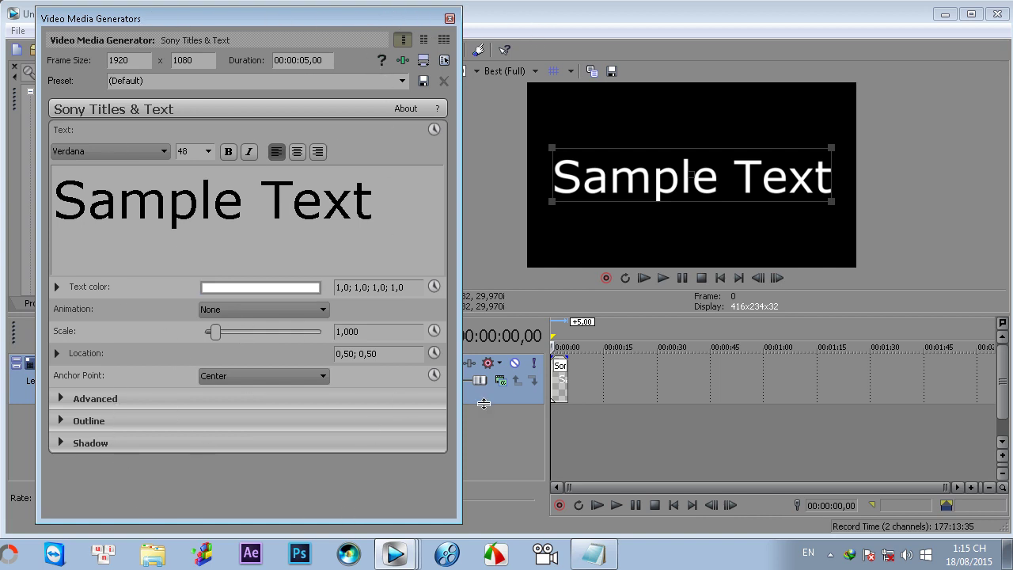
click(554, 432)
scroll(567, 435, up, 8)
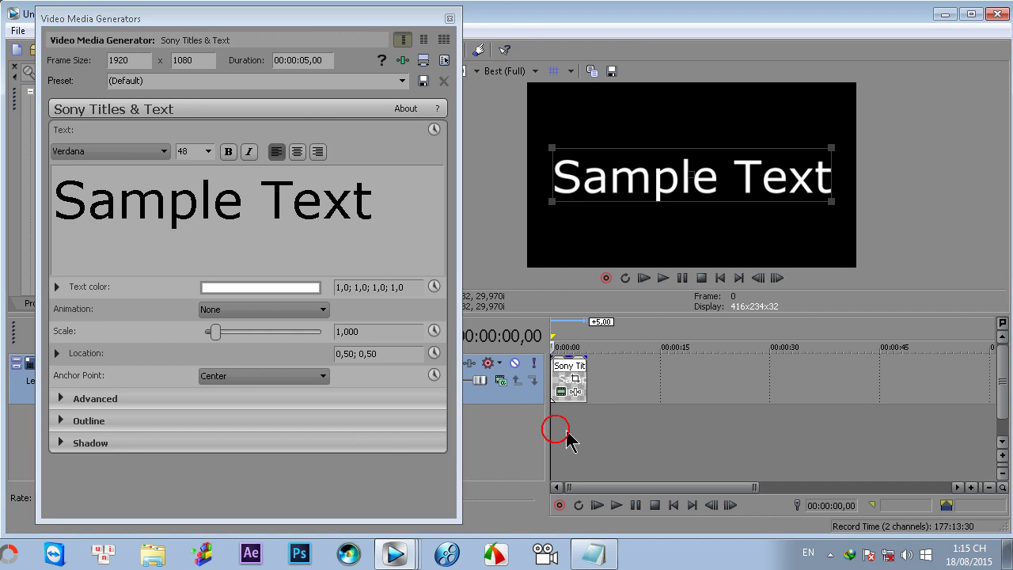
click(650, 438)
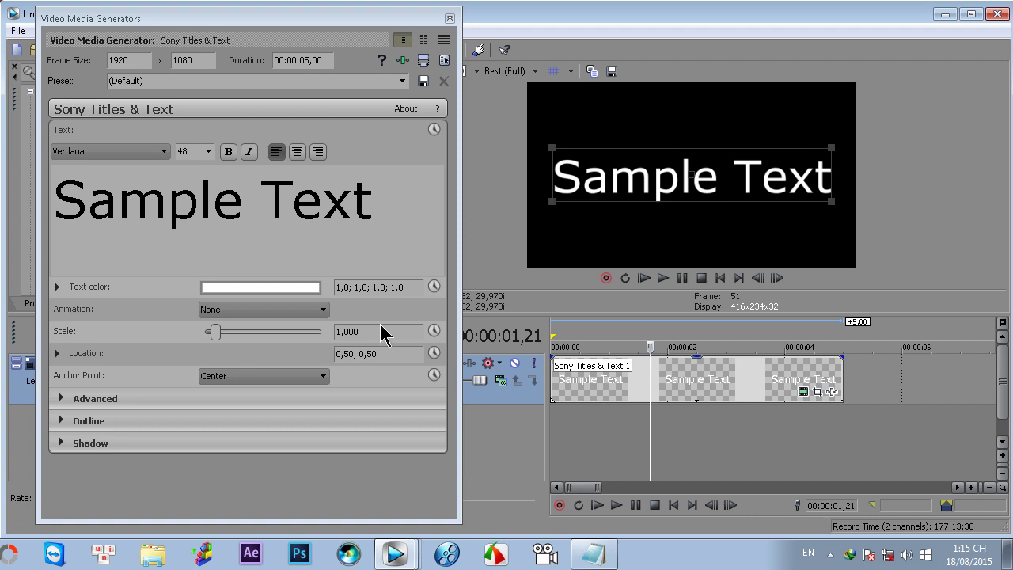
- Replace the sample text of the title with "Xin chào các bạn"
click(377, 202)
drag(392, 232, 49, 228)
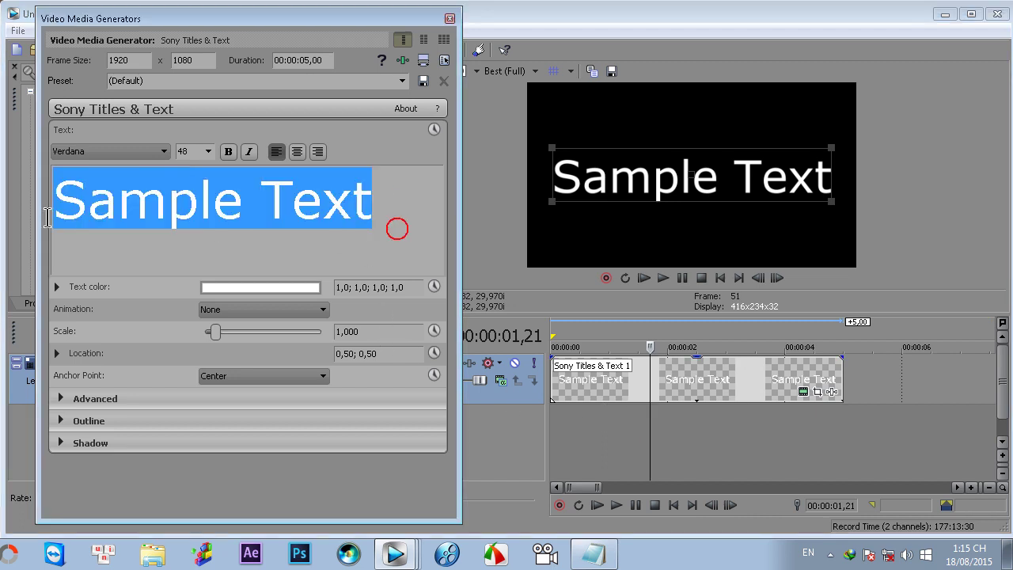
text(Xin chào csa)
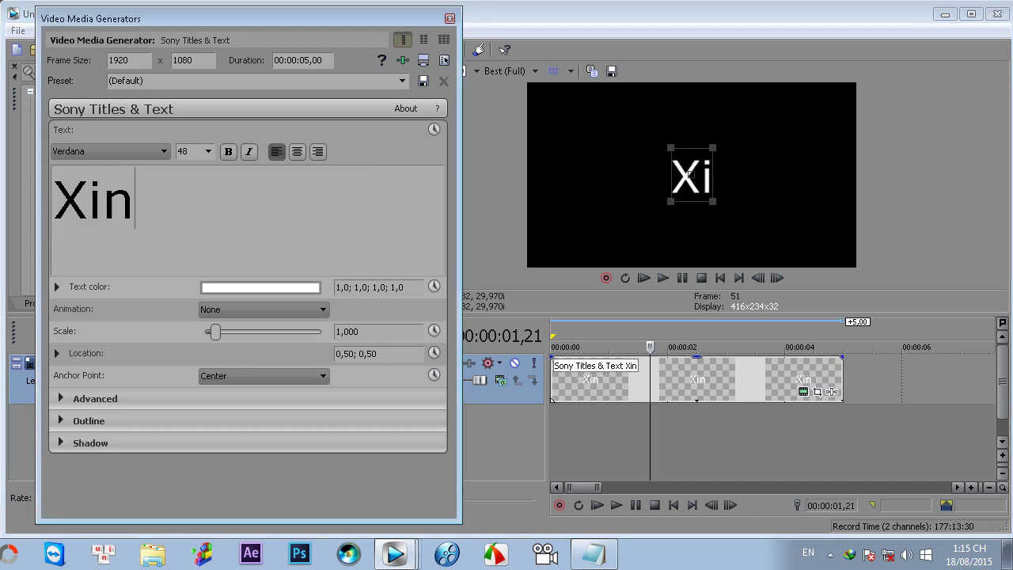
key(BackSpace)
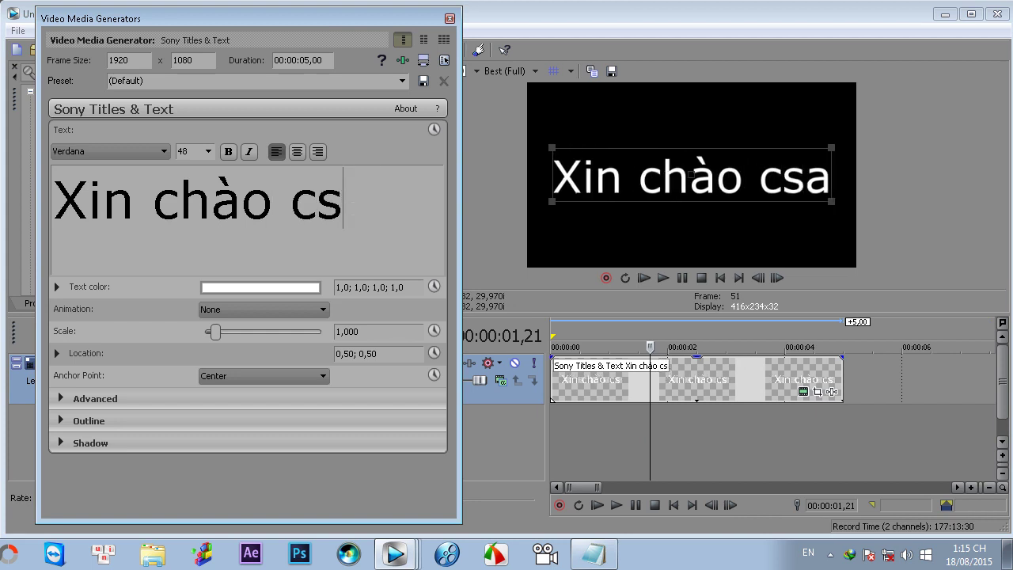
key(BackSpace)
text(ác ba)
key(BackSpace)
text(ạn)
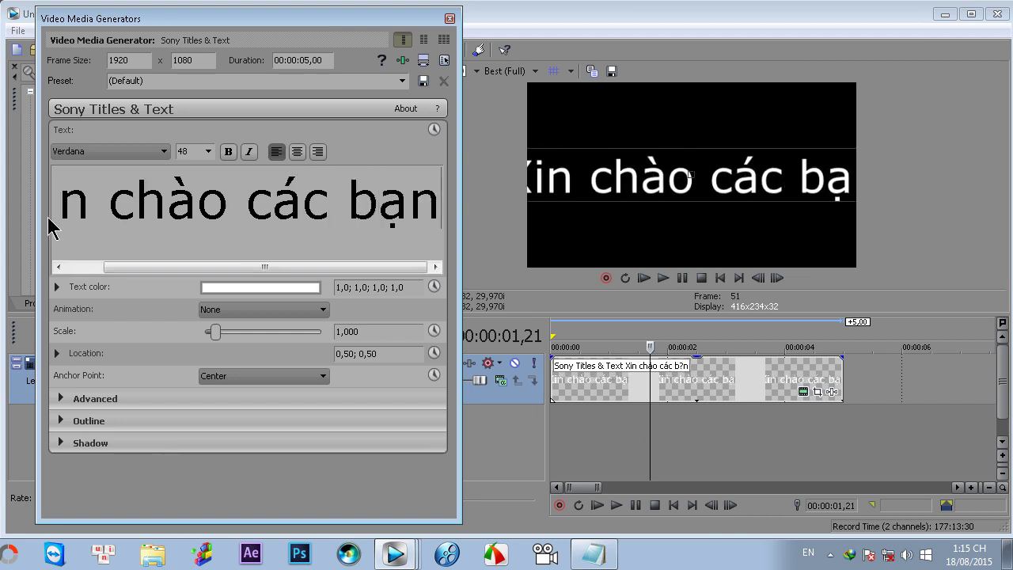
- Set the whole title text to font size 18 and make it bold
triple_click(199, 204)
click(208, 151)
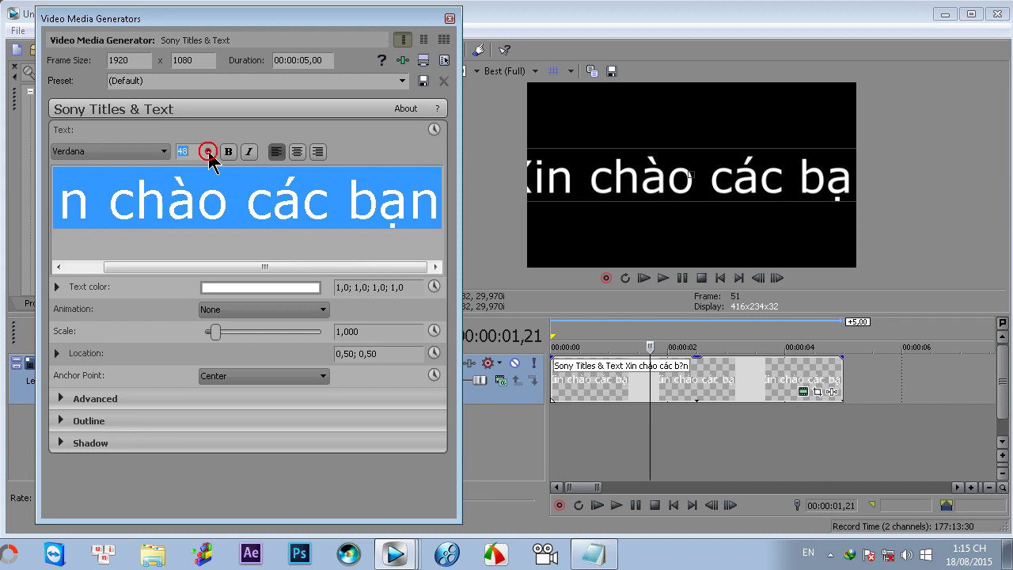
click(212, 161)
scroll(208, 157, up, 3)
click(228, 151)
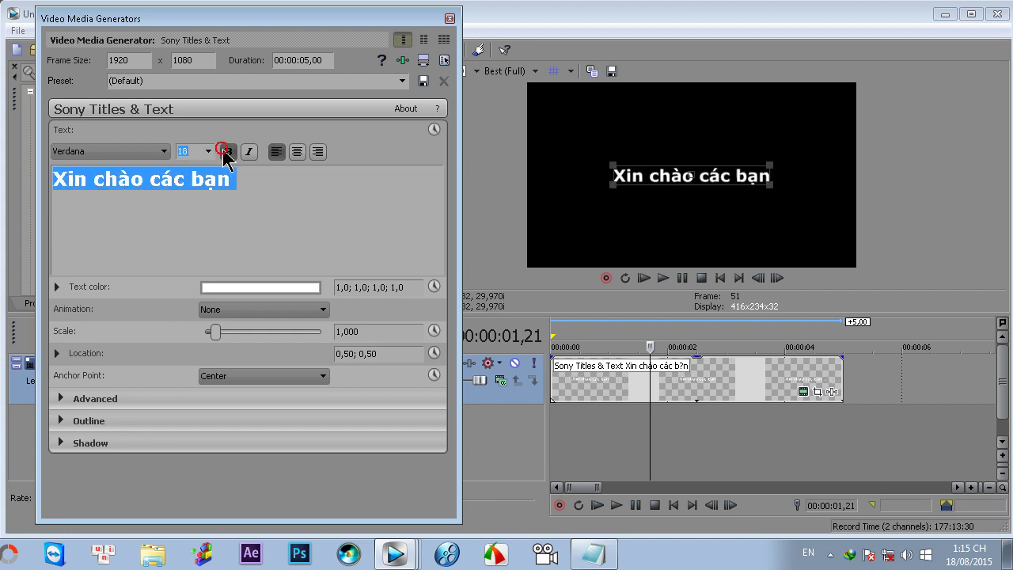
- Change the title's font to the custom VN 211 typeface and its text color to pure red
click(147, 151)
drag(162, 430, 170, 267)
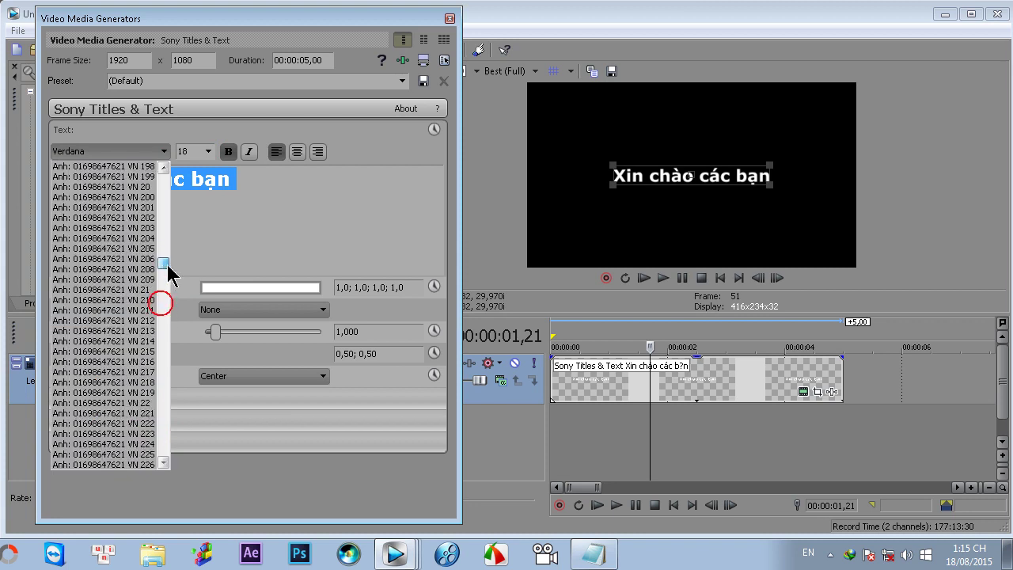
click(126, 263)
scroll(167, 155, down, 2)
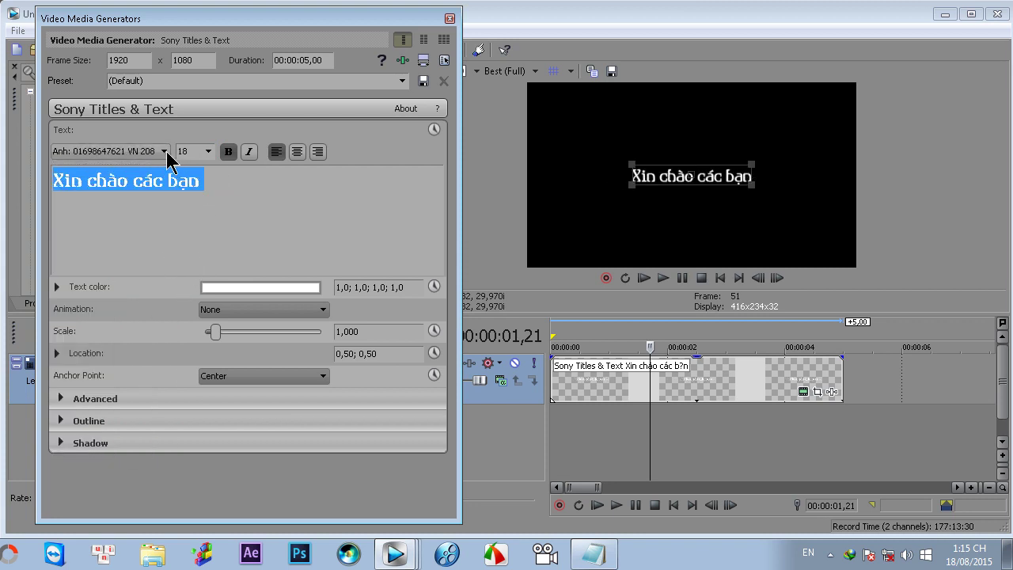
scroll(167, 155, down, 3)
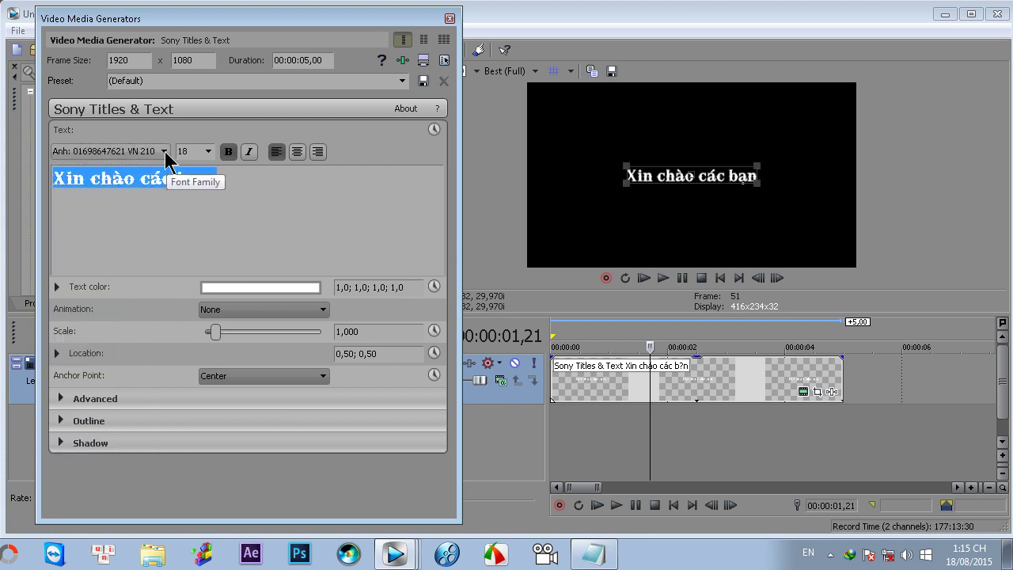
scroll(167, 155, down, 1)
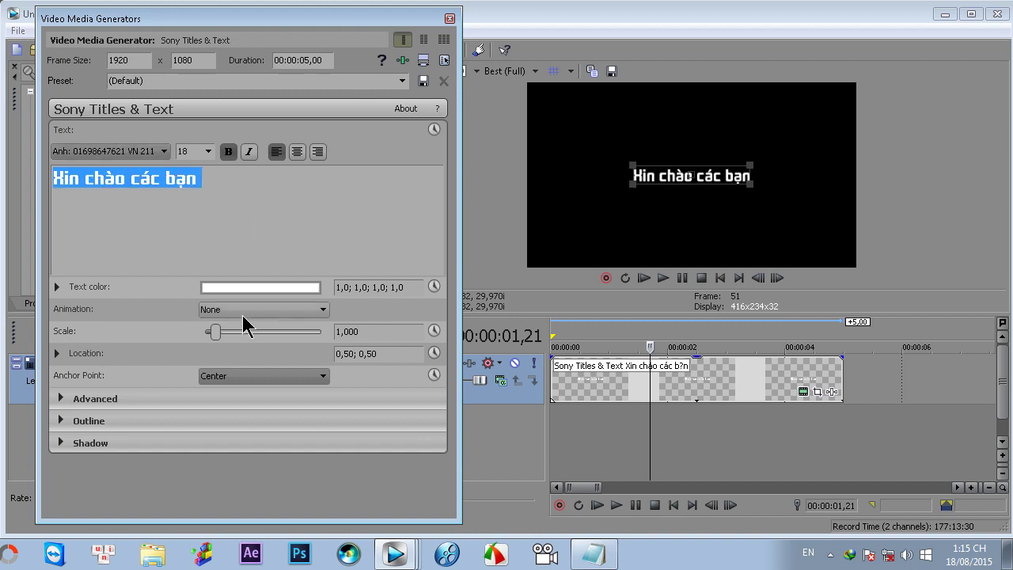
click(54, 287)
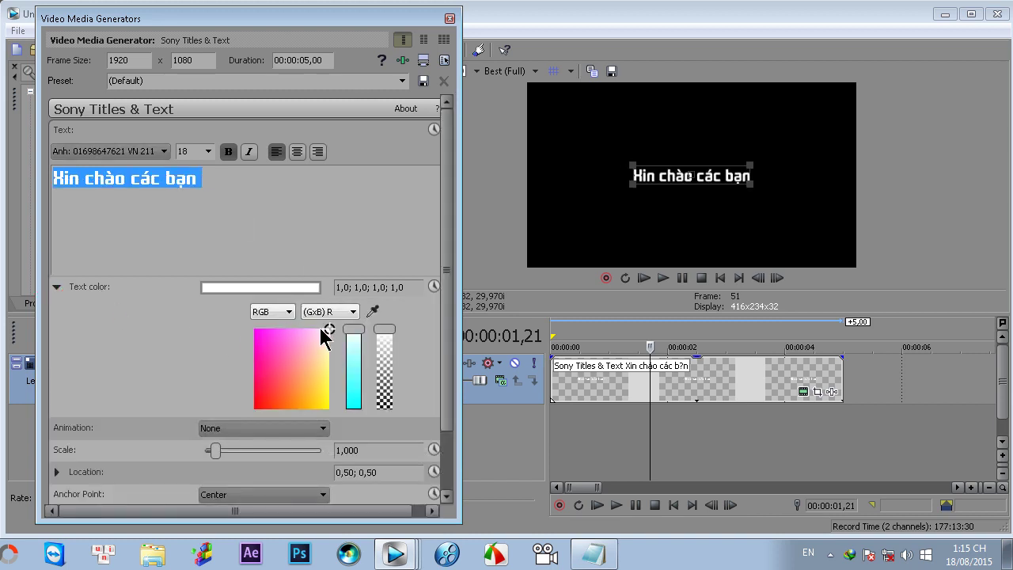
drag(329, 329, 190, 483)
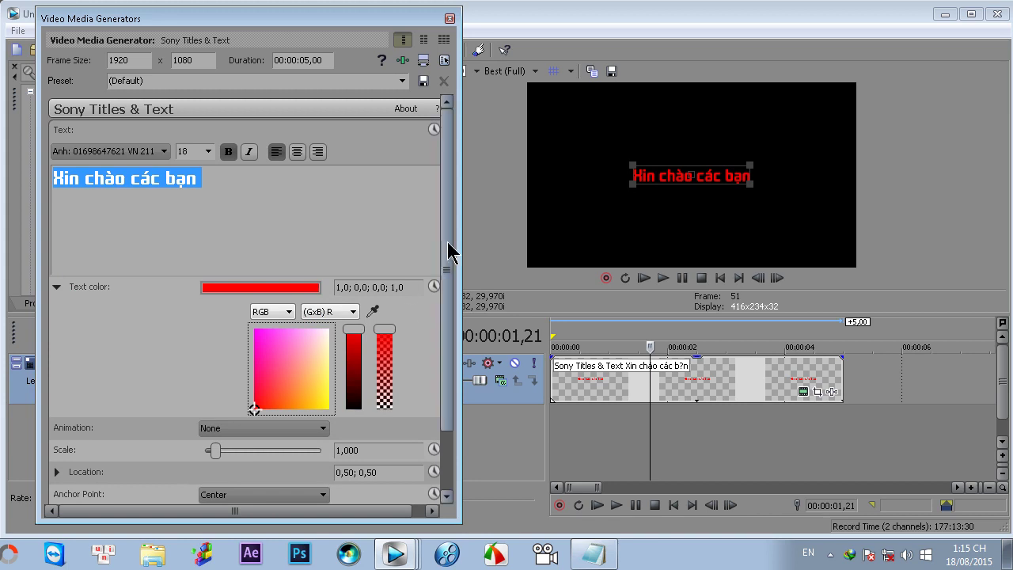
- Set the title's outline width to 10 and move the text to the lower middle of the frame, about 0,53; 0,09
drag(448, 242, 447, 408)
click(59, 466)
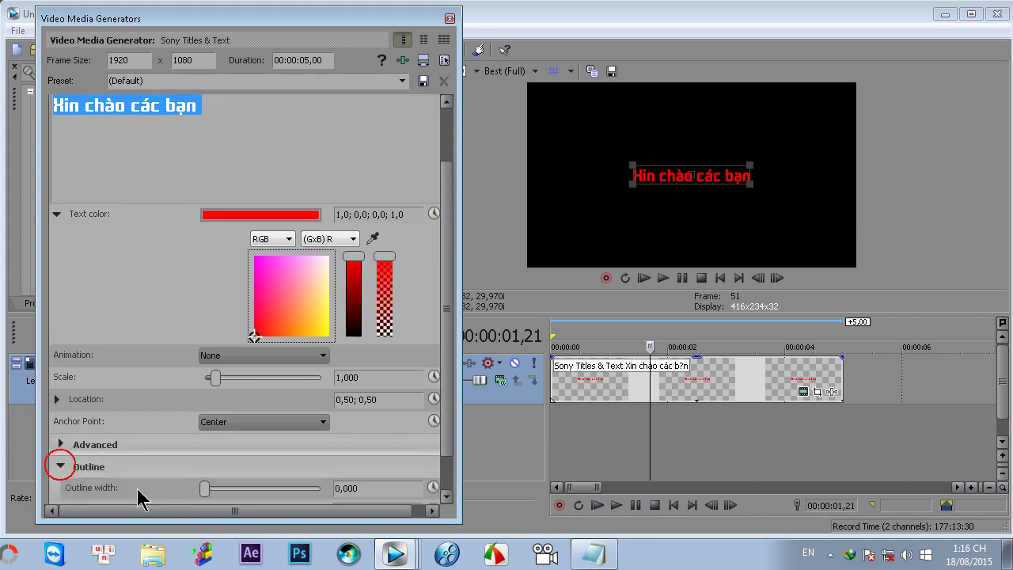
drag(210, 484, 383, 554)
drag(692, 180, 707, 264)
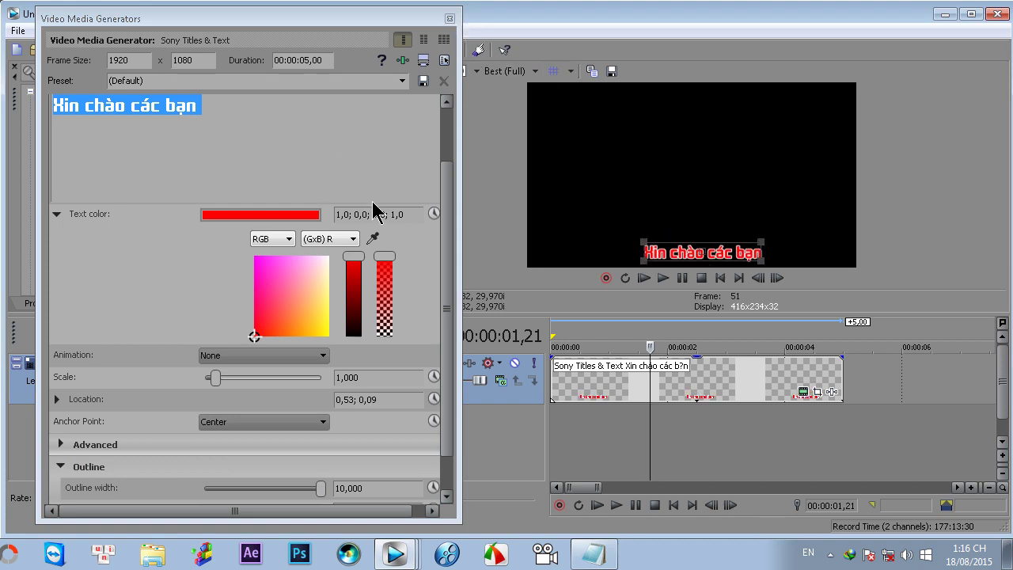
- Place the timeline cursor at 00:00:00,13, enable keyframe animation for the Text parameter and reposition the generator window to reveal its keyframes
drag(649, 427, 575, 431)
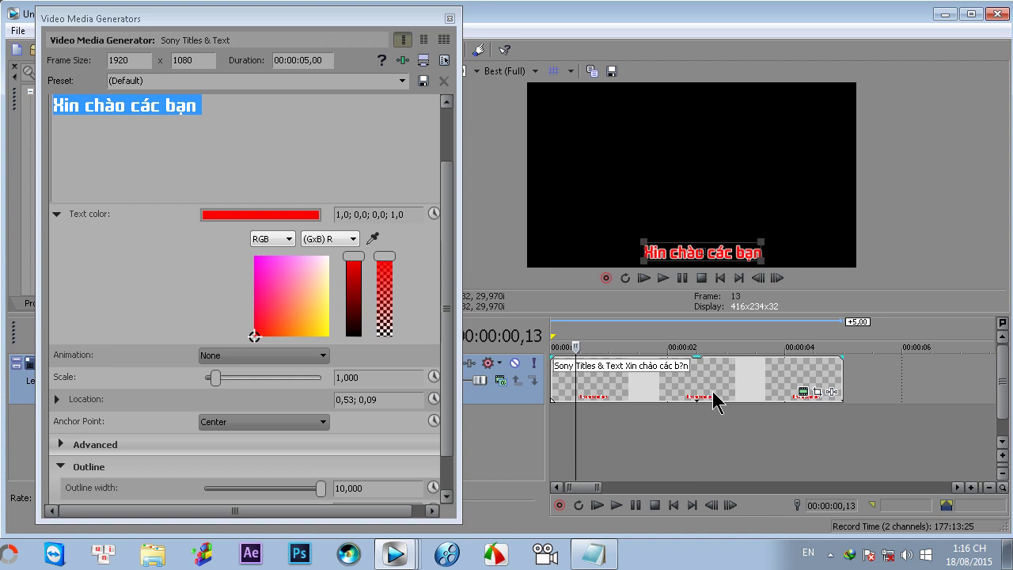
drag(445, 313, 453, 224)
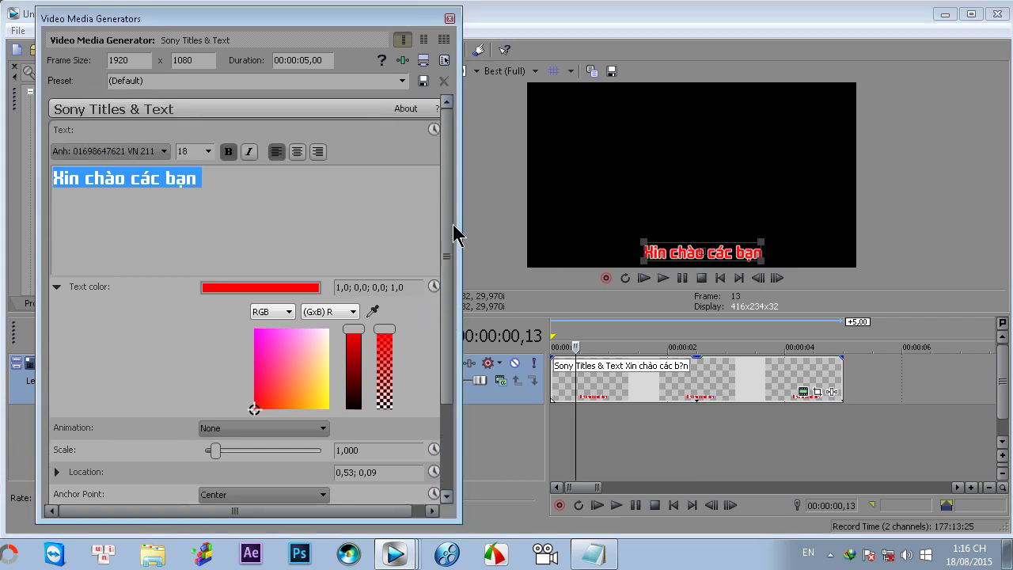
click(435, 131)
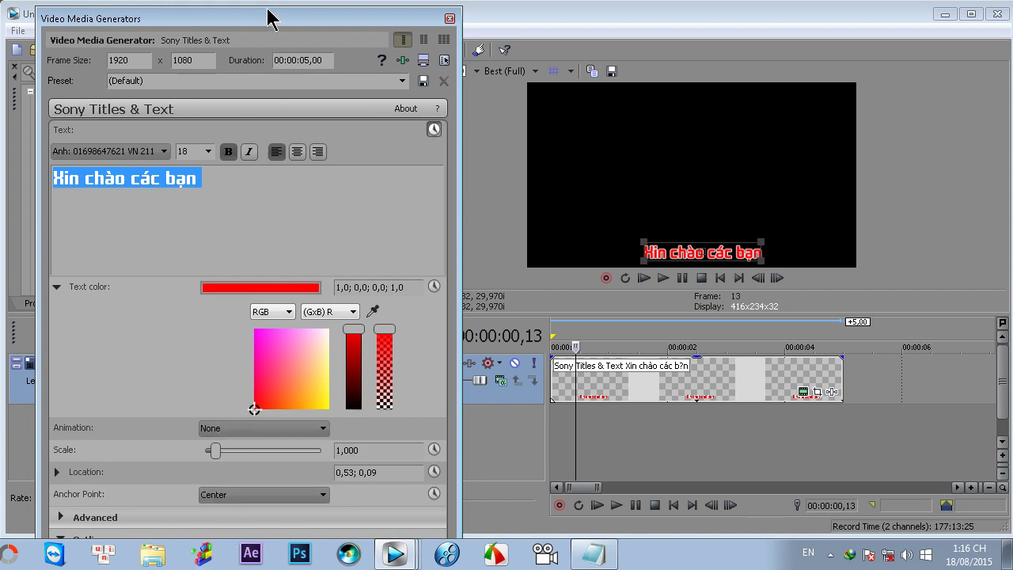
drag(270, 9, 215, 32)
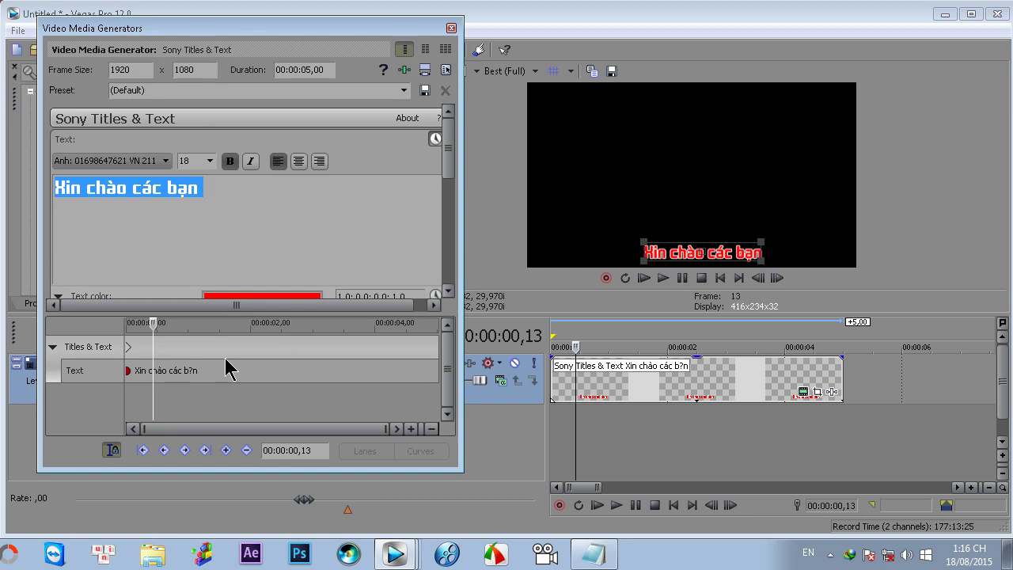
- Keep the keyframe cursor synced to the media timeline, try it at 00:00:03,04, and return to the first keyframe at 00:00:00,00
click(111, 450)
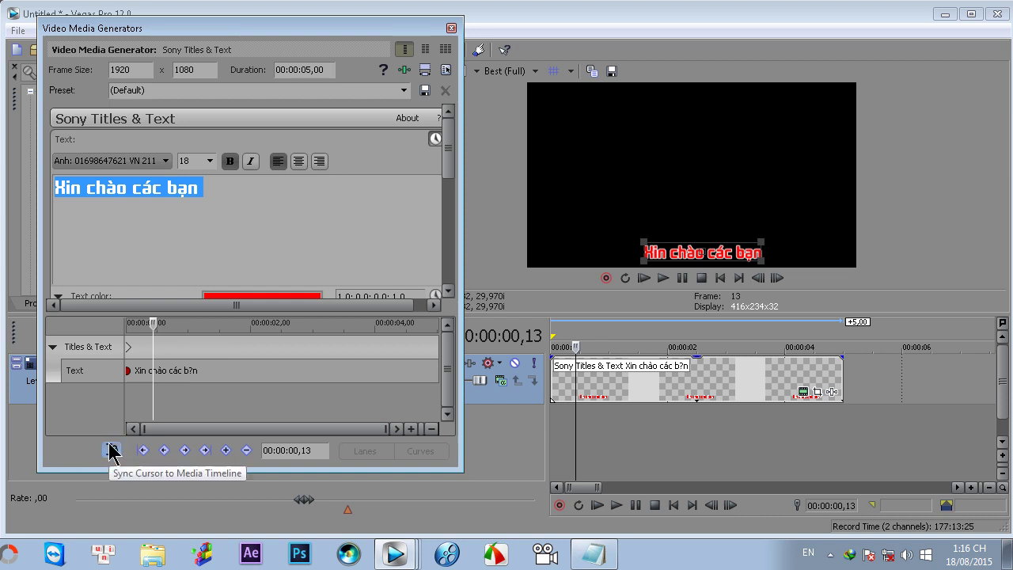
click(110, 444)
click(112, 450)
drag(152, 328, 325, 342)
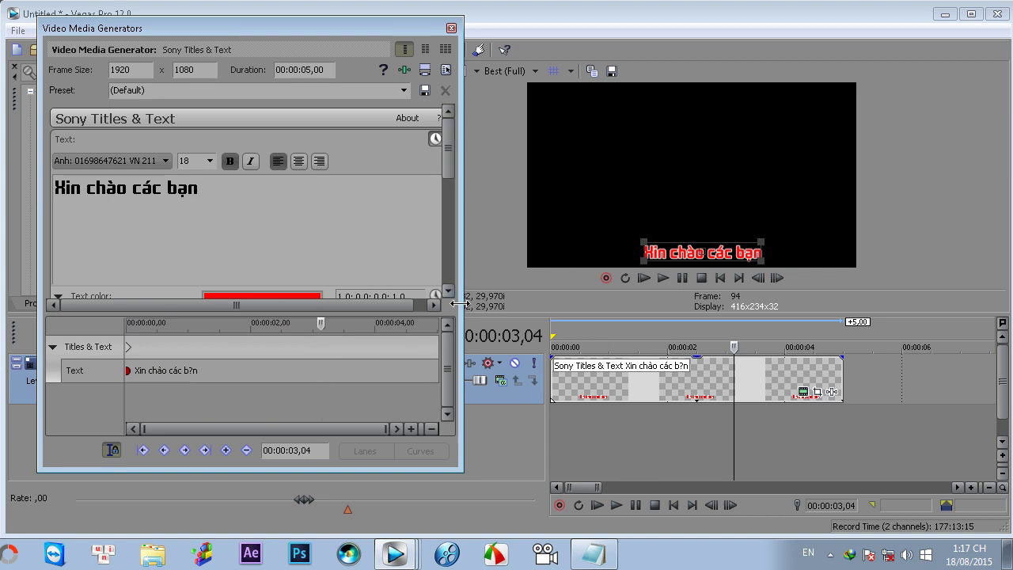
click(130, 350)
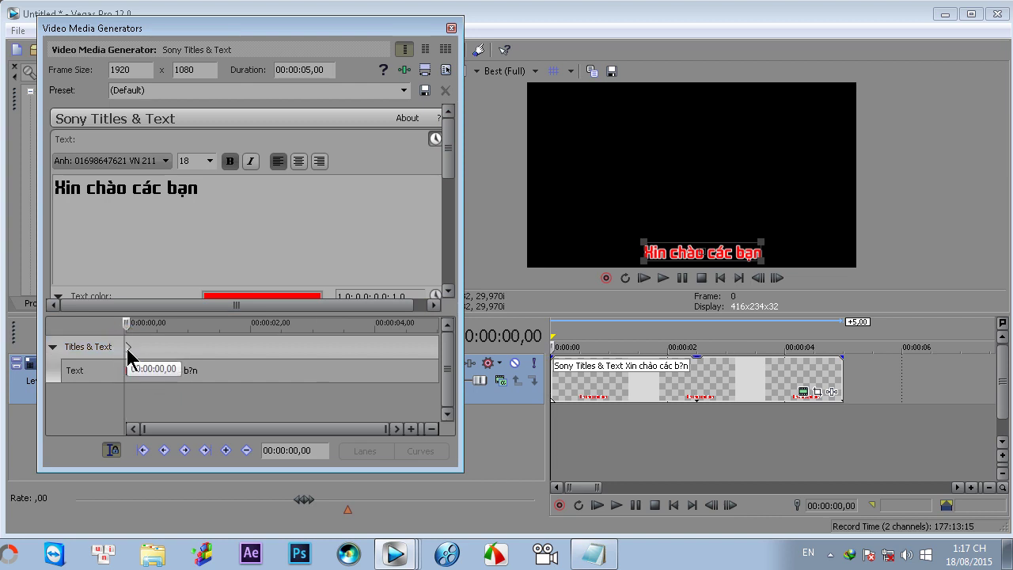
click(128, 349)
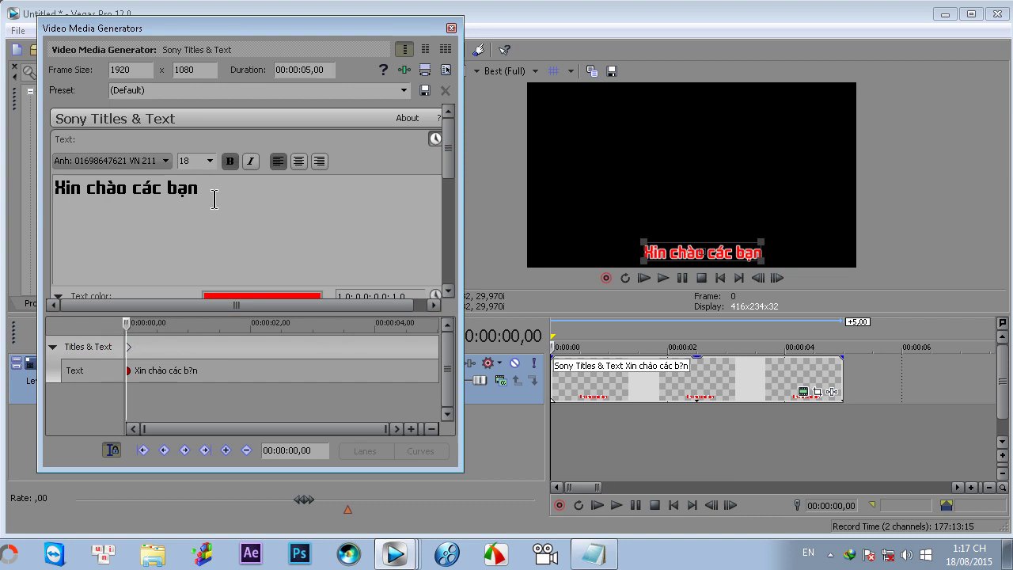
- Place the keyframe cursor at 00:00:01,06 and replace the title text there with "Tôi tên là"
drag(214, 199, 70, 200)
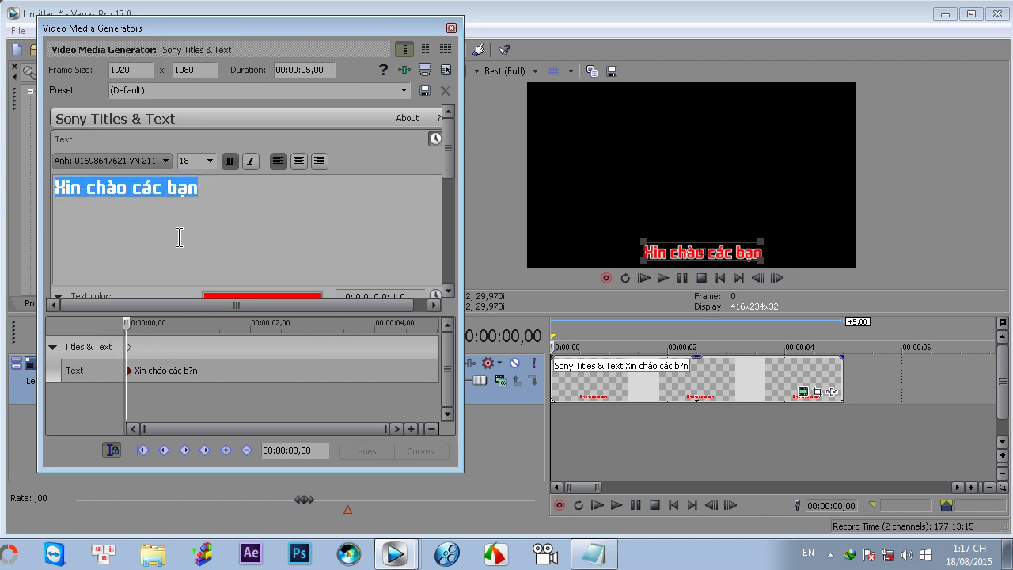
drag(129, 323, 201, 323)
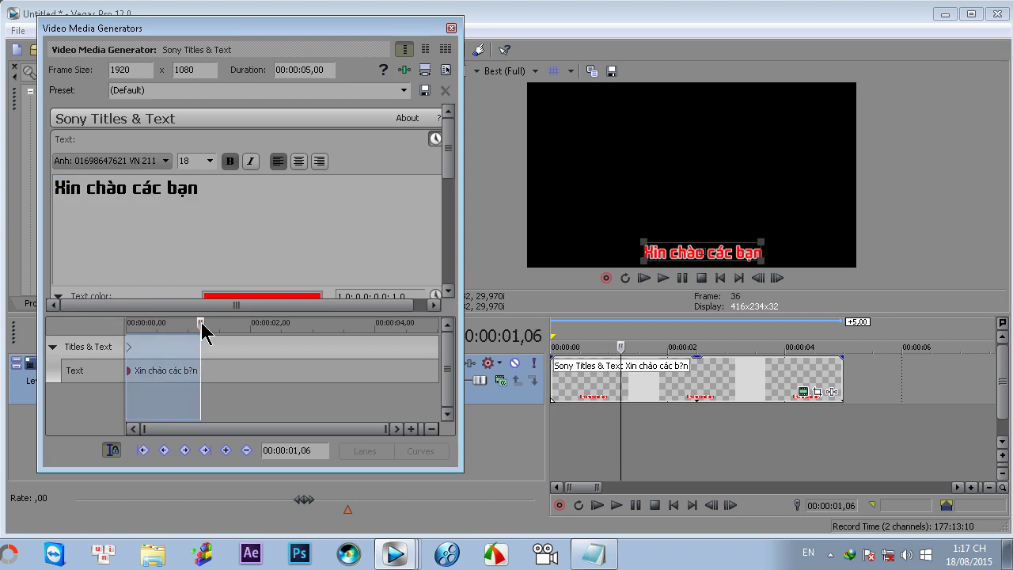
click(201, 323)
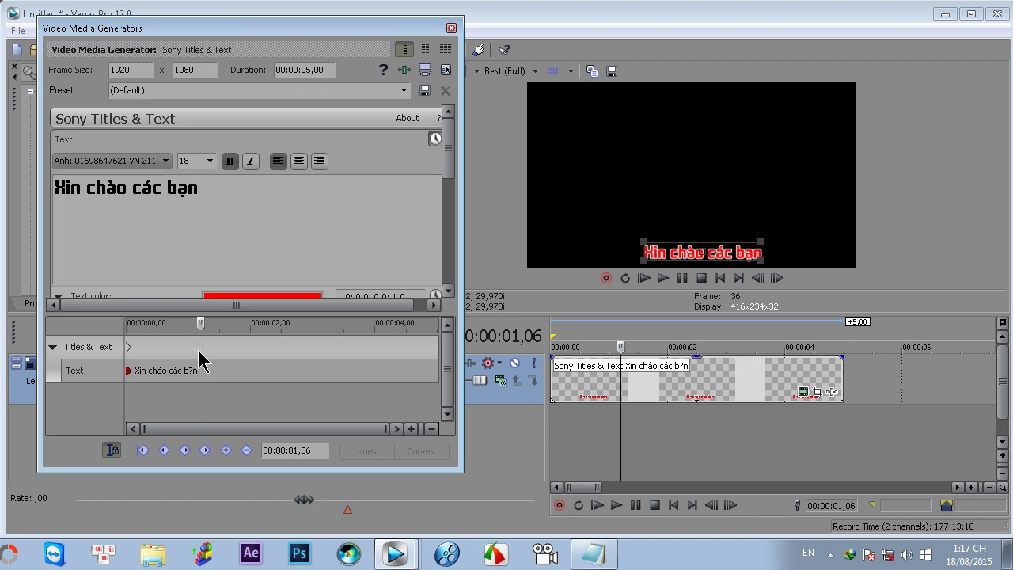
triple_click(229, 197)
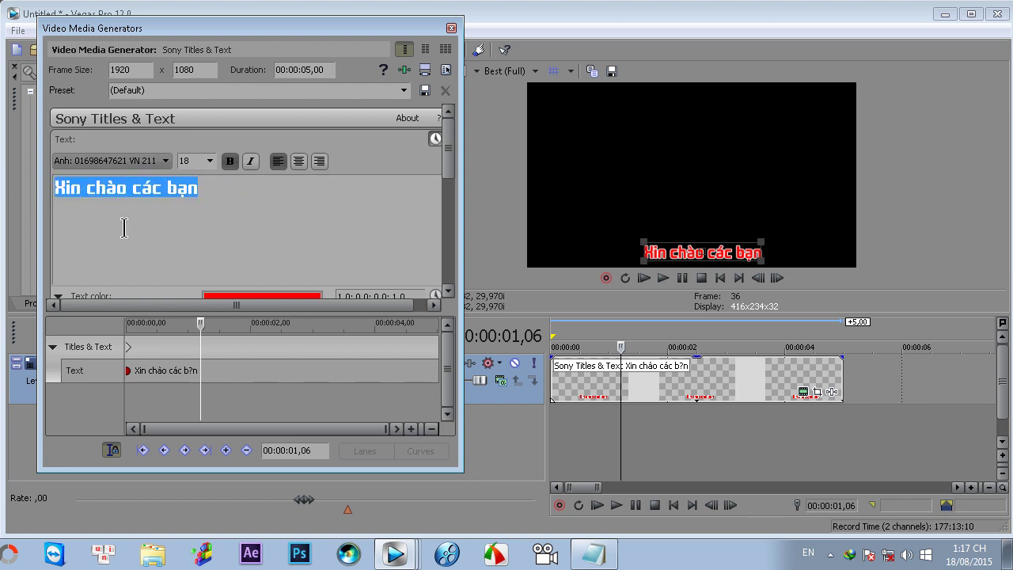
text(Tôi tên )
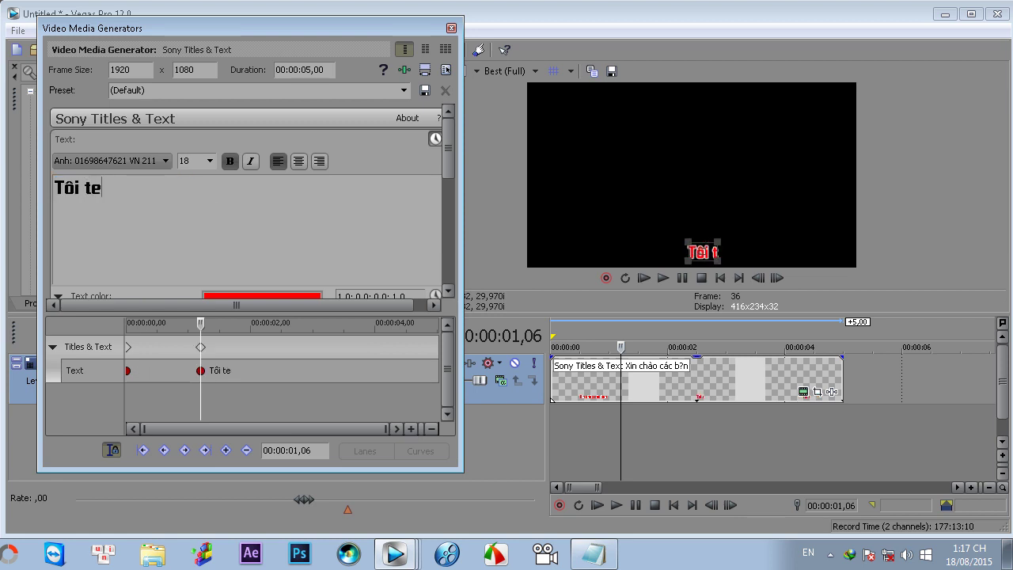
text(là)
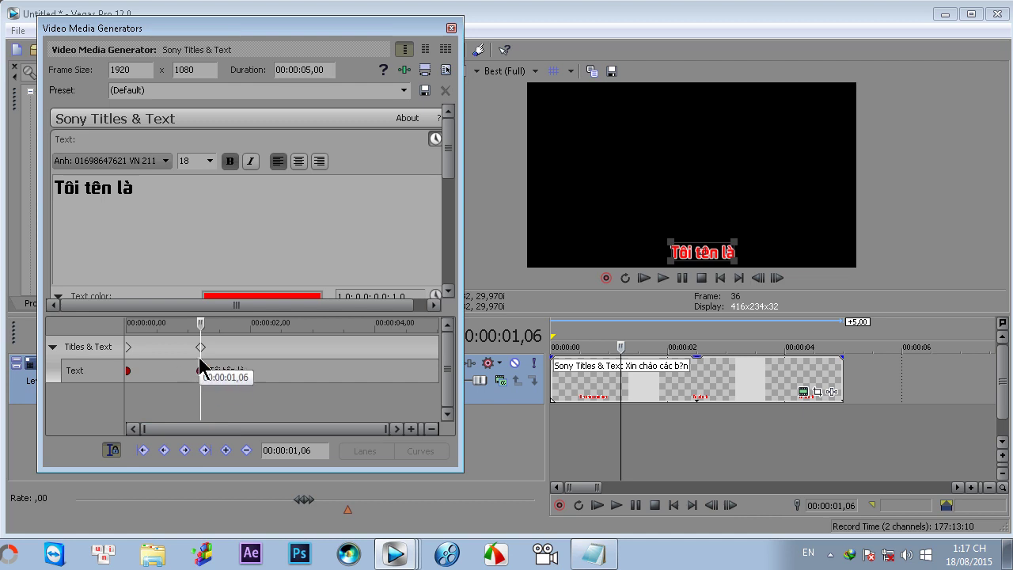
- Place the keyframe cursor at 00:00:02,13 and replace the title text there with the presenter's full name
drag(199, 332, 281, 331)
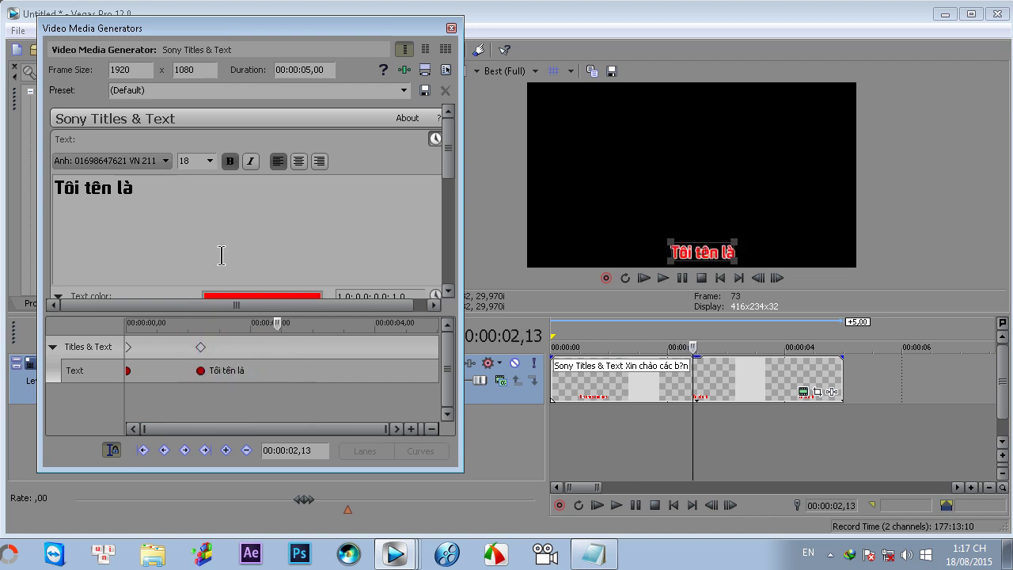
triple_click(155, 196)
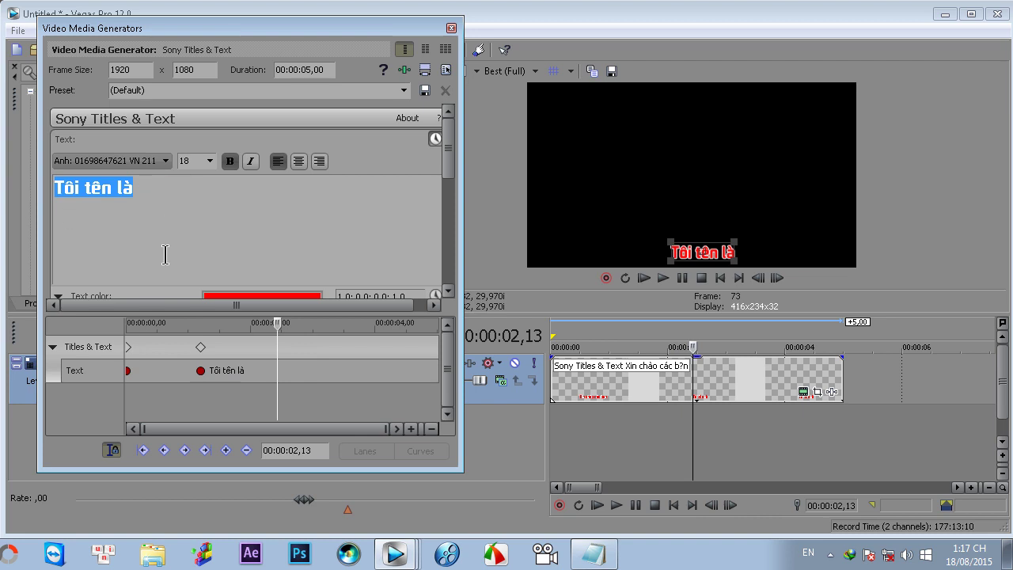
text(Dương )
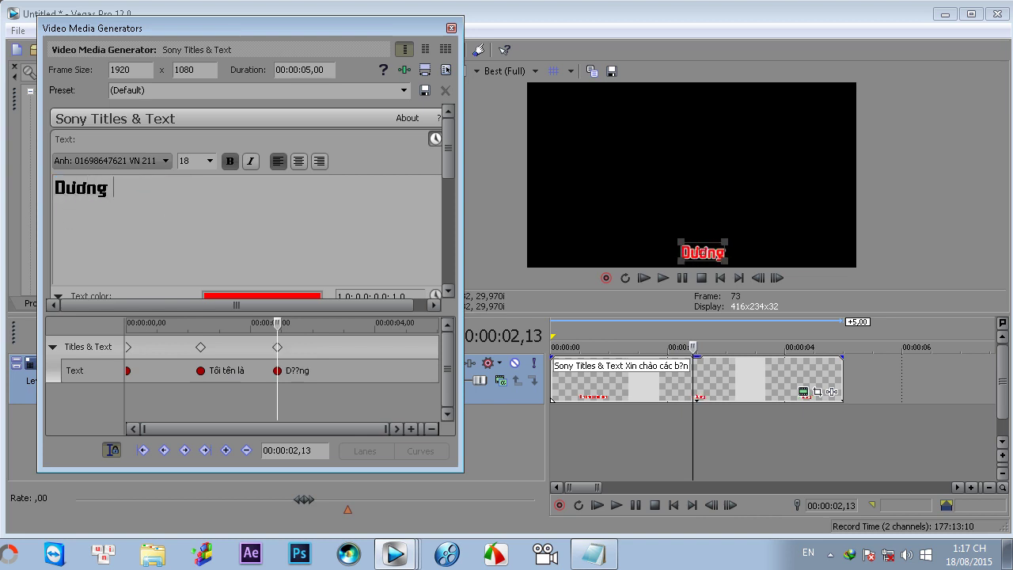
text(hh)
key(BackSpace)
key(BackSpace)
text(Khắc)
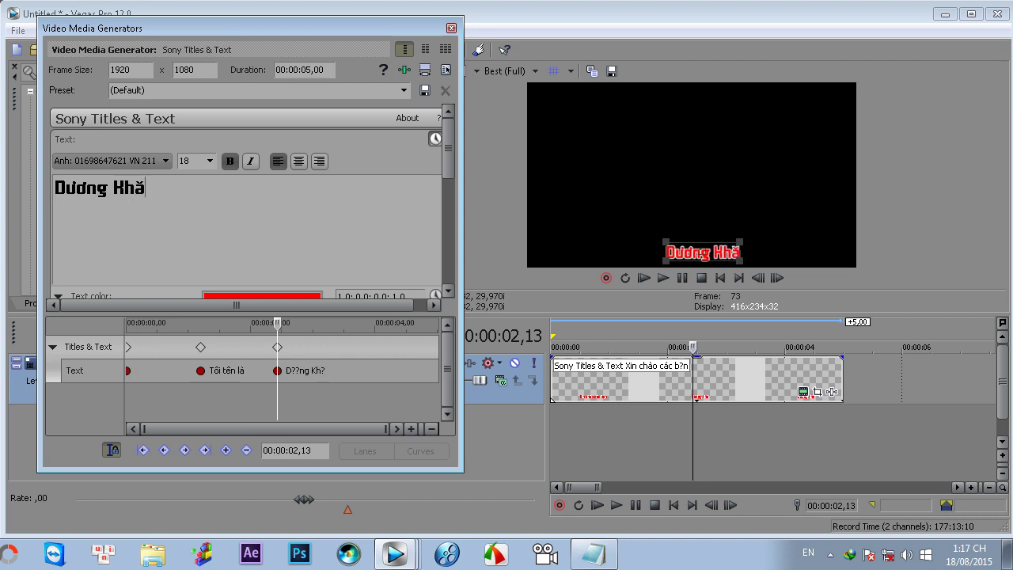
text( Tuấn Anh)
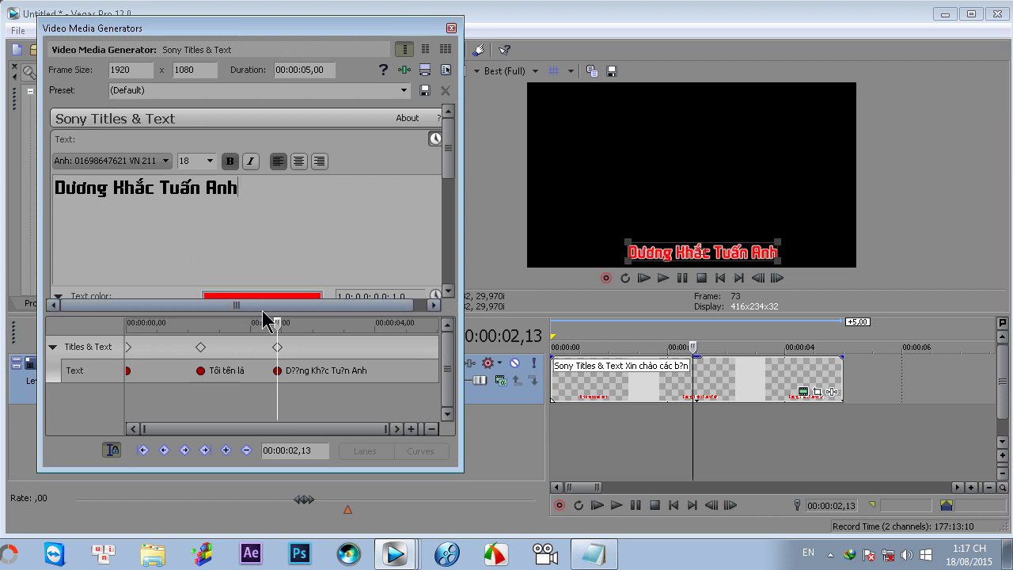
- Place the keyframe cursor at 00:00:03,28 and replace the title text there with "Rất vui được gặp các bạn"
drag(281, 322, 363, 325)
click(372, 339)
drag(262, 190, 10, 194)
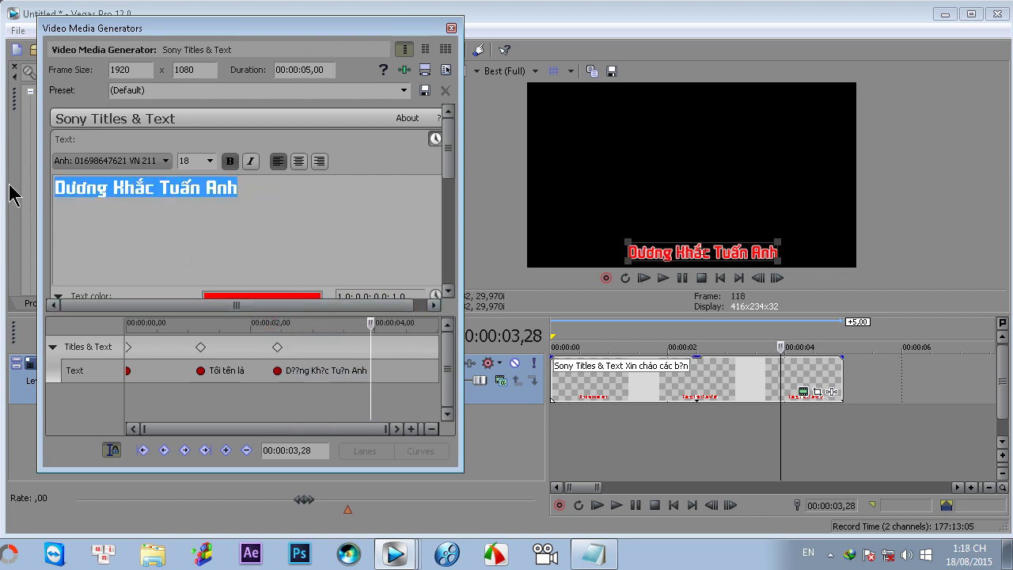
text(Rât v)
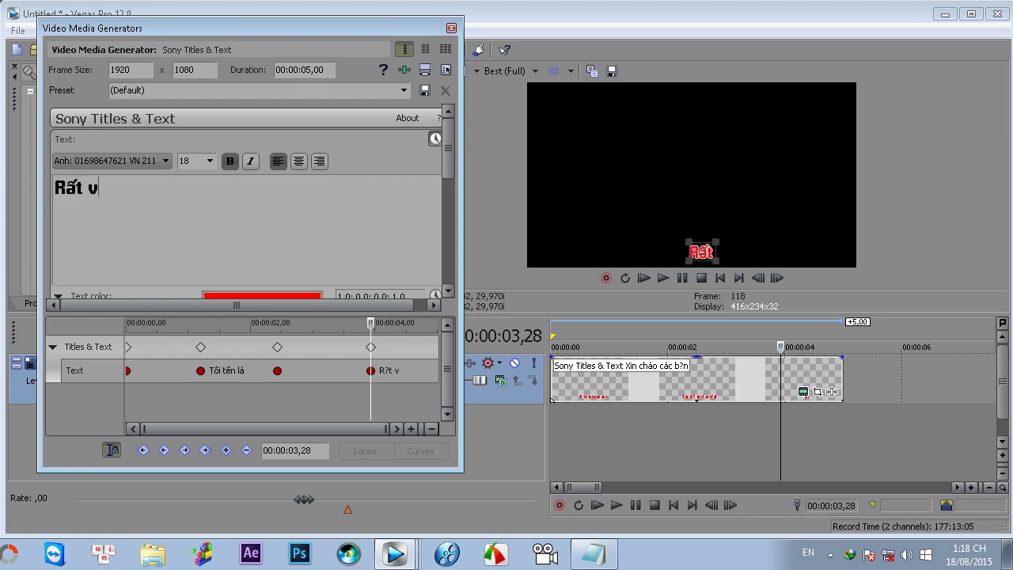
text(ui đuiơcj gao)
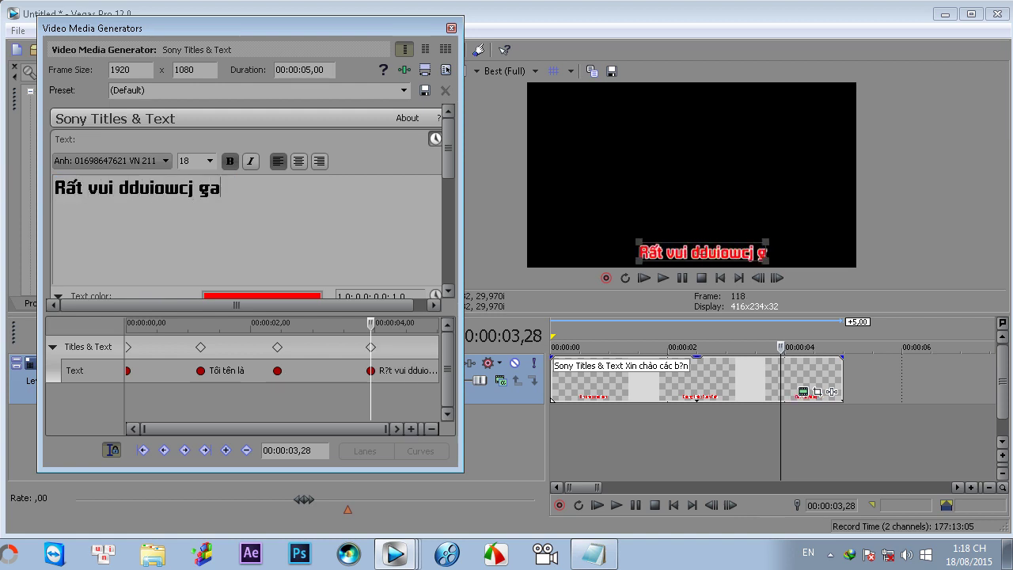
key(BackSpace)
key(BackSpace)
key(BackSpace)
key(BackSpace)
key(BackSpace)
key(BackSpace)
key(BackSpace)
key(BackSpace)
key(BackSpace)
key(BackSpace)
key(BackSpace)
key(BackSpace)
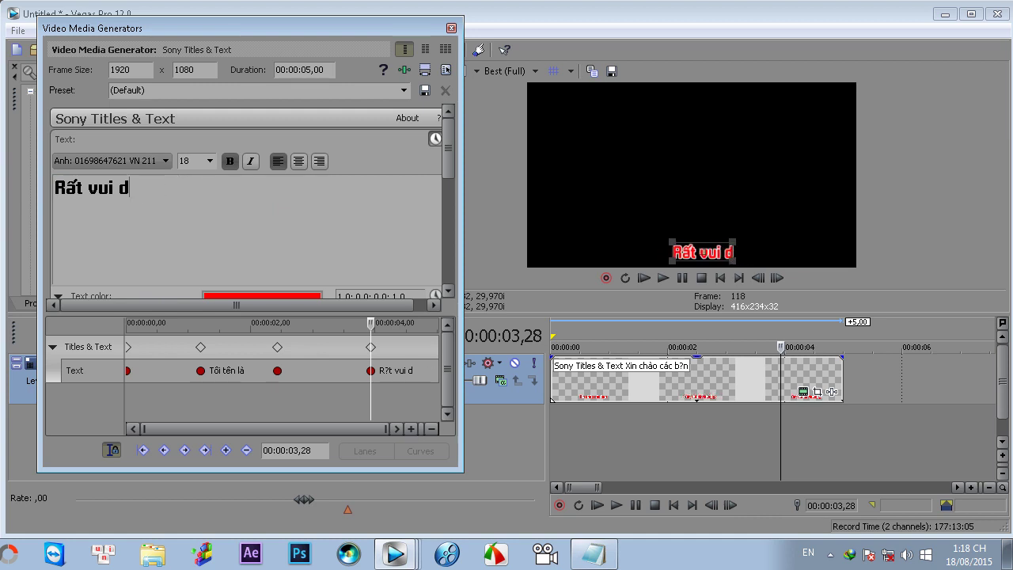
text(dduocj gap cacs banj)
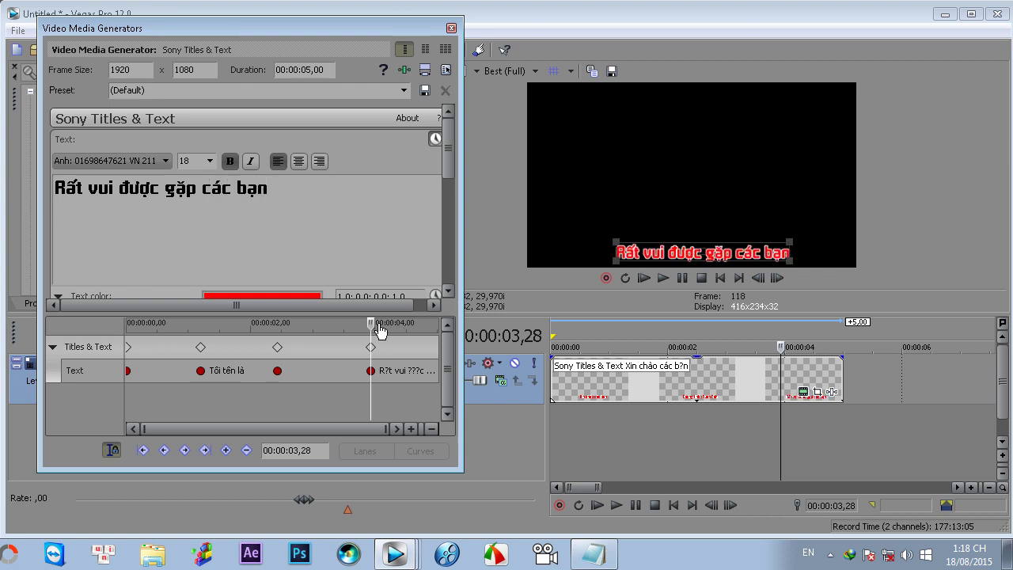
- Extend the end of the title event to 00:00:11,01 and match the generator's duration to the event length
drag(372, 331, 468, 332)
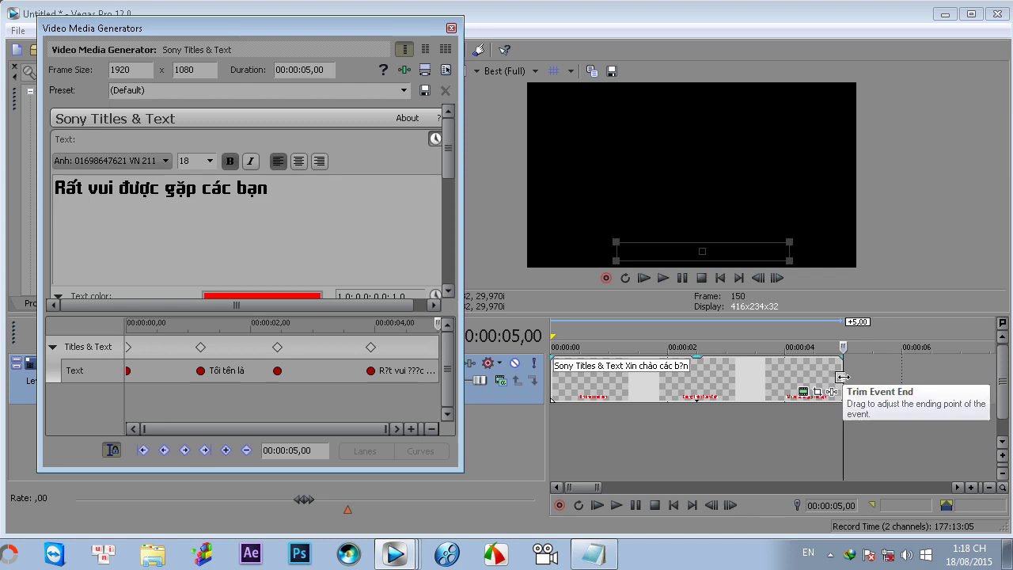
drag(842, 378, 994, 382)
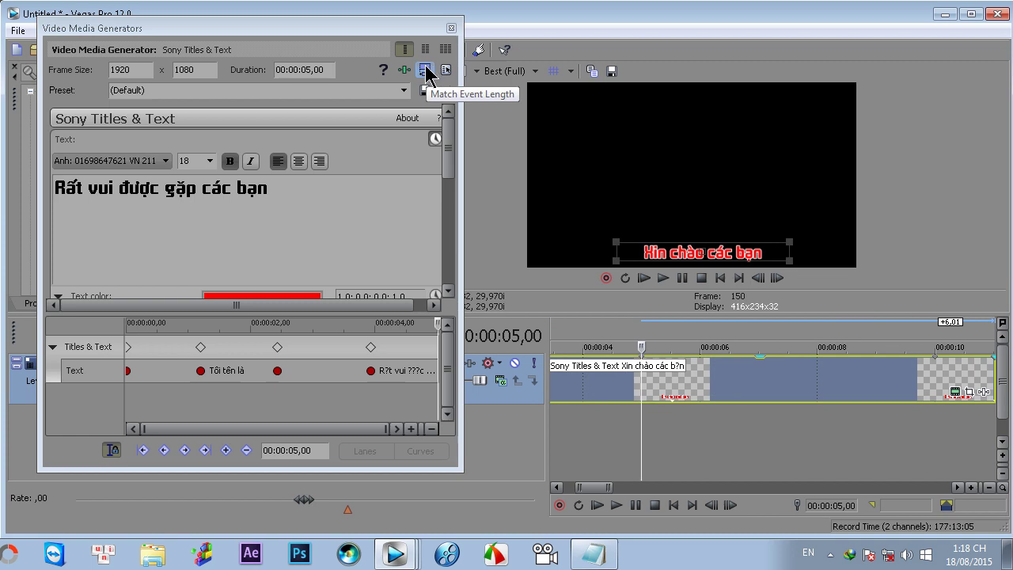
click(427, 76)
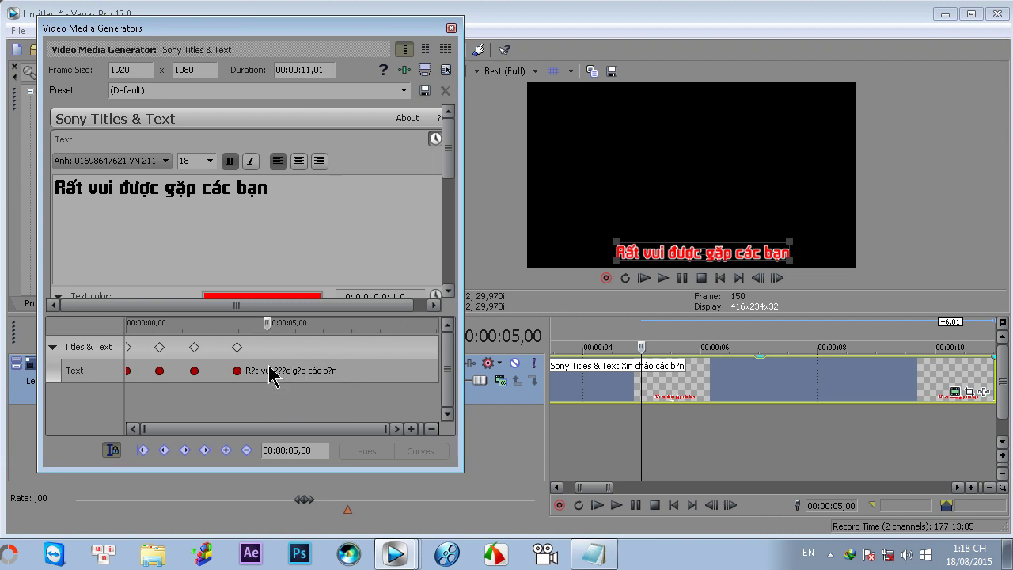
- Replace the title text at 00:00:05,00 with "Ok, hẹn gặp lại!"
triple_click(278, 191)
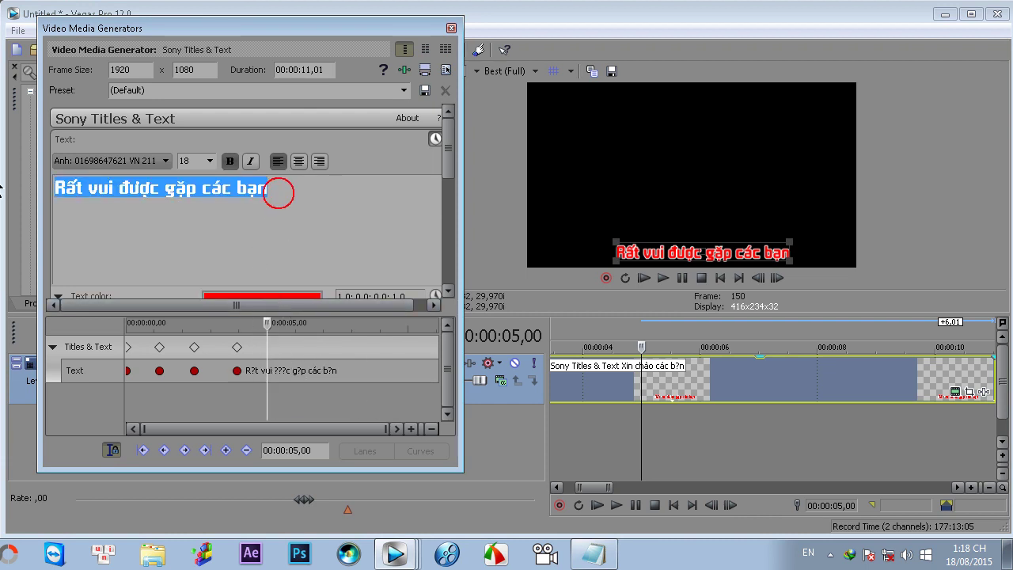
text(Ok)
text(, hẹn gap)
text(wj lai)
text(j!)
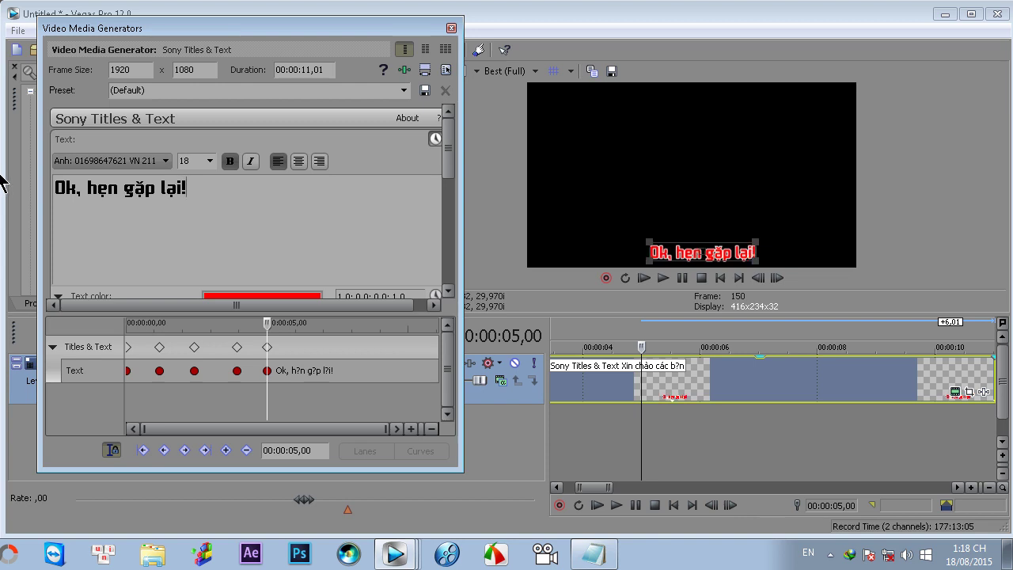
- Close the generator window and play the project from the start to check the text changes, pausing at 00:00:07,16
click(451, 28)
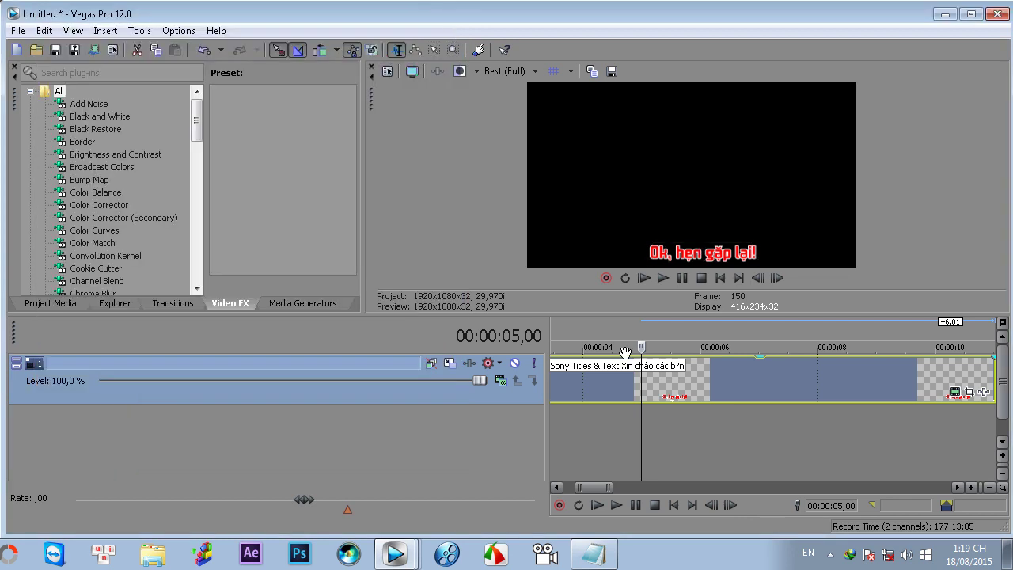
click(598, 505)
scroll(602, 408, down, 2)
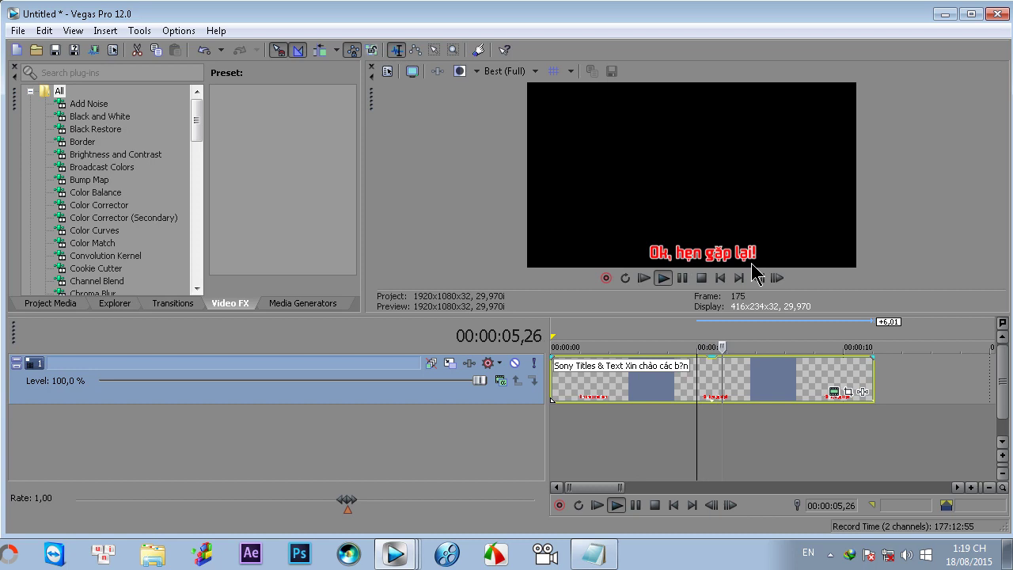
click(683, 278)
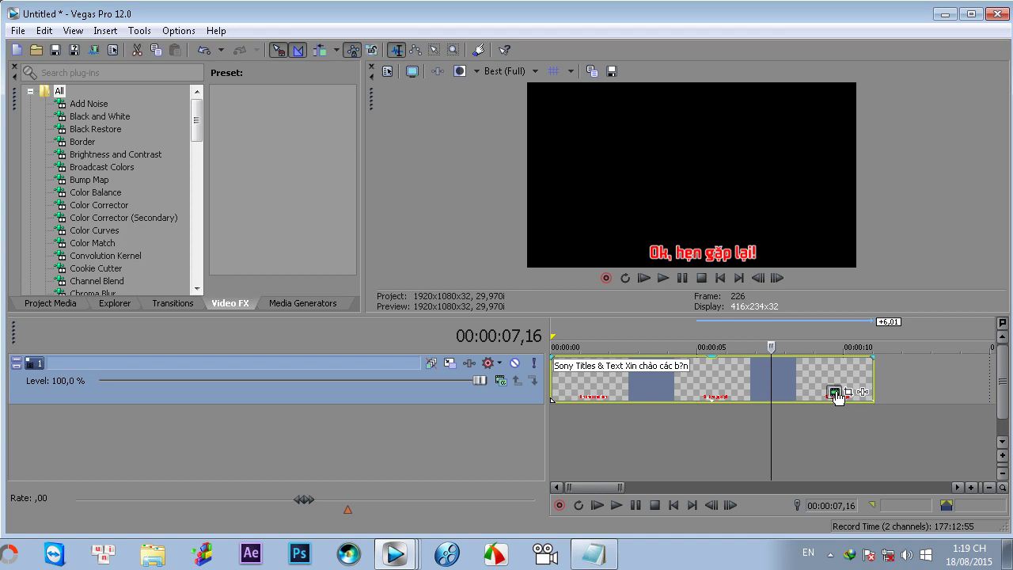
- Reopen the title's generator, move the last text keyframe to 00:00:07,13 and go to the keyframe before it
click(835, 393)
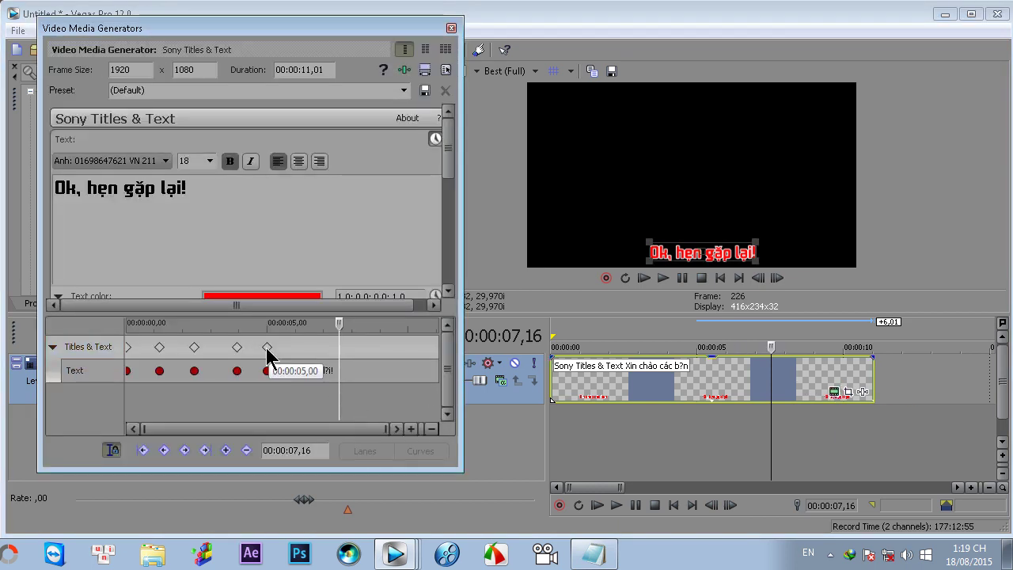
drag(267, 348, 337, 353)
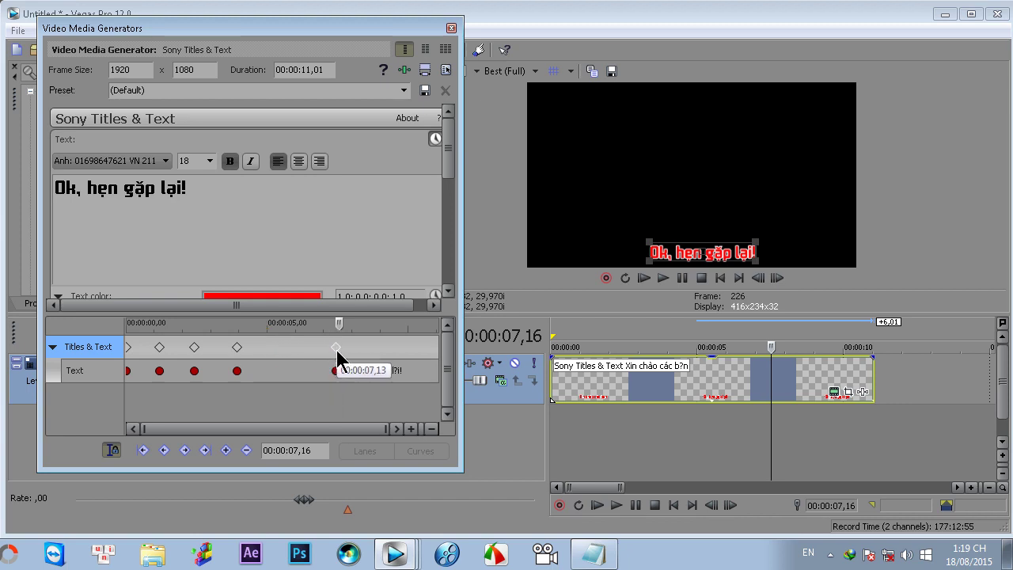
click(237, 347)
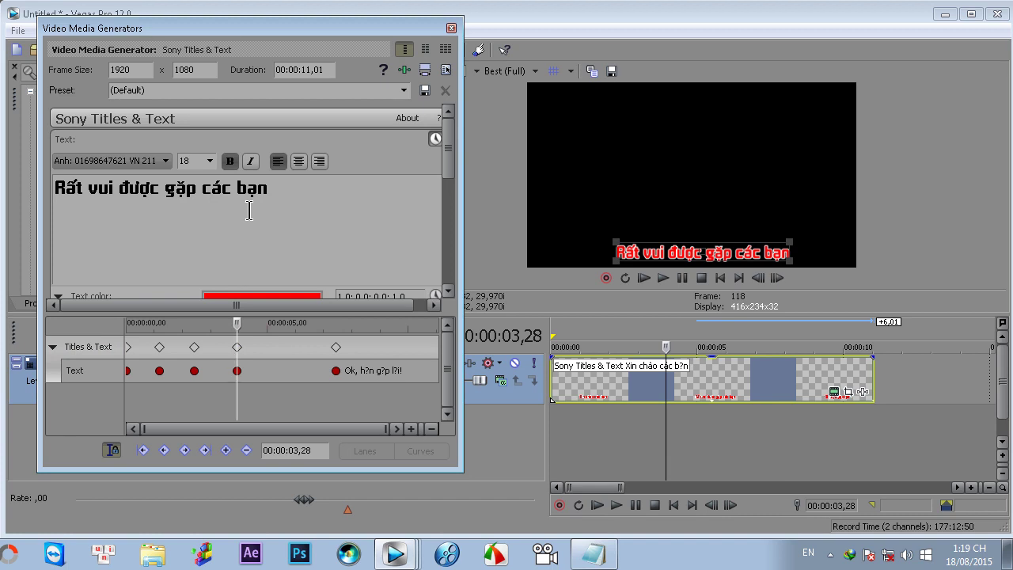
- Close the generator window and play the project from the start again, pausing at 00:00:09,24
click(451, 28)
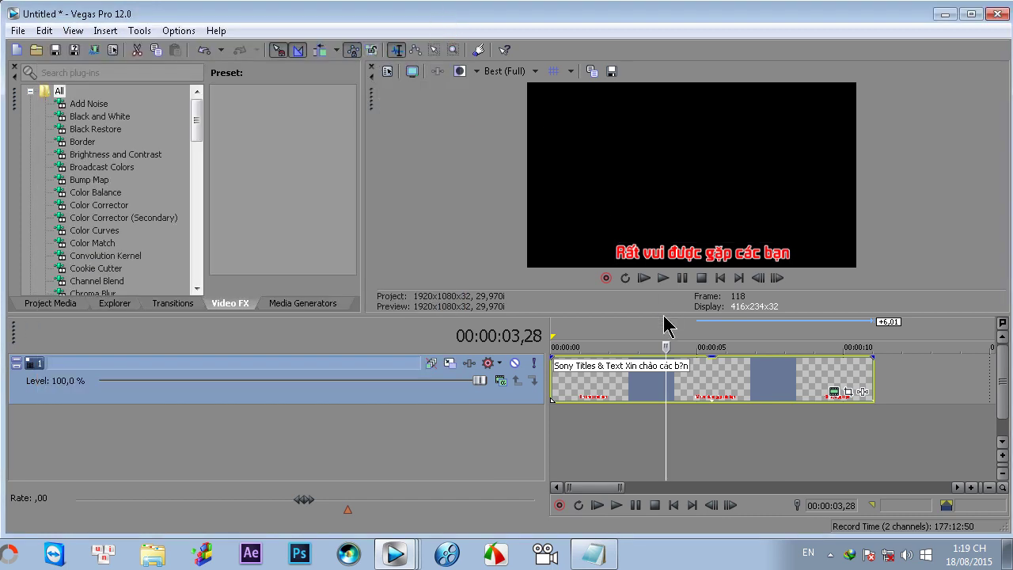
click(645, 278)
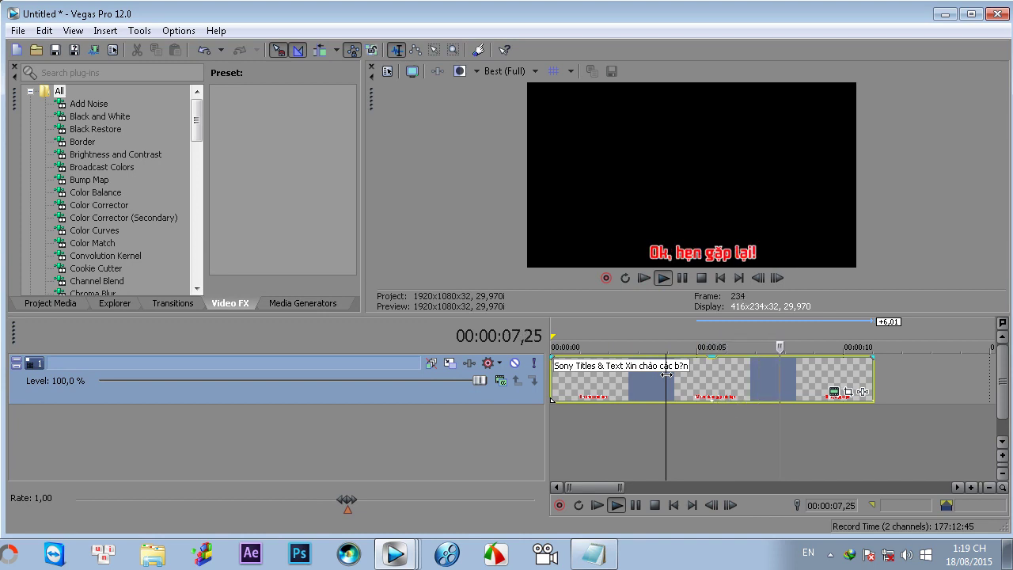
click(682, 278)
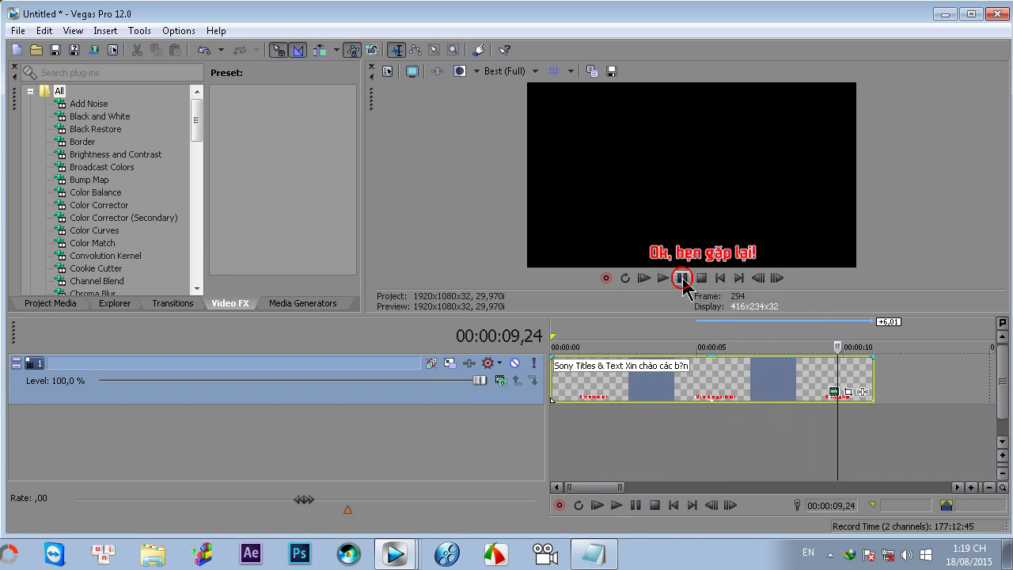
- Reopen the title's generator, move the last text keyframe to about 00:00:09,24 and go to the keyframe at 00:00:01,06
click(835, 391)
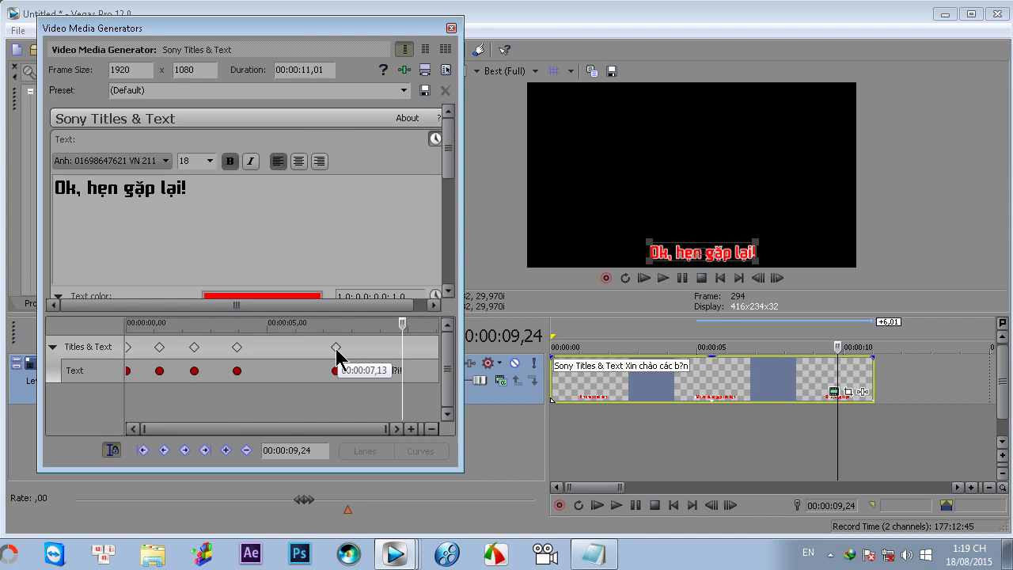
drag(337, 349, 402, 350)
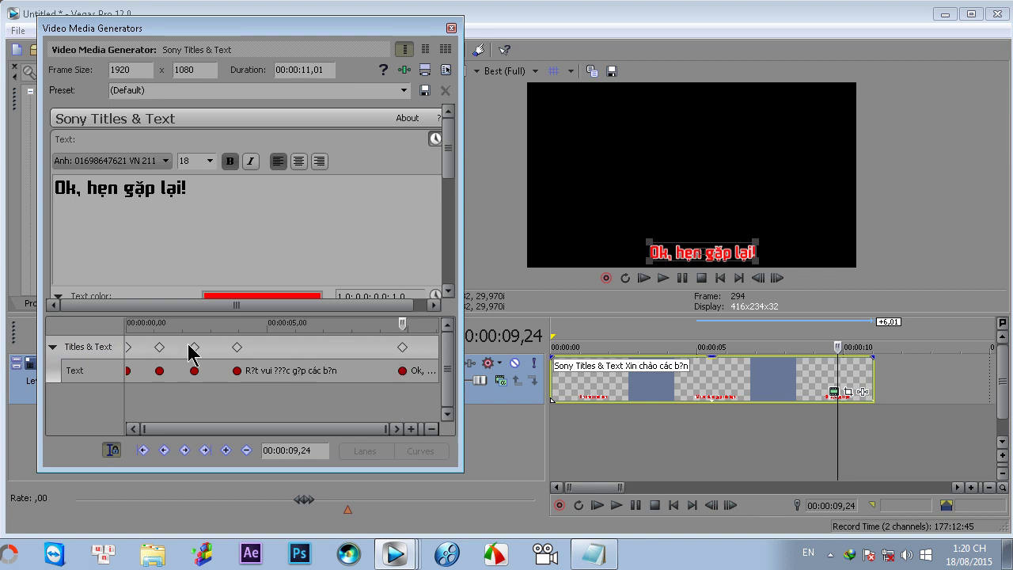
click(160, 349)
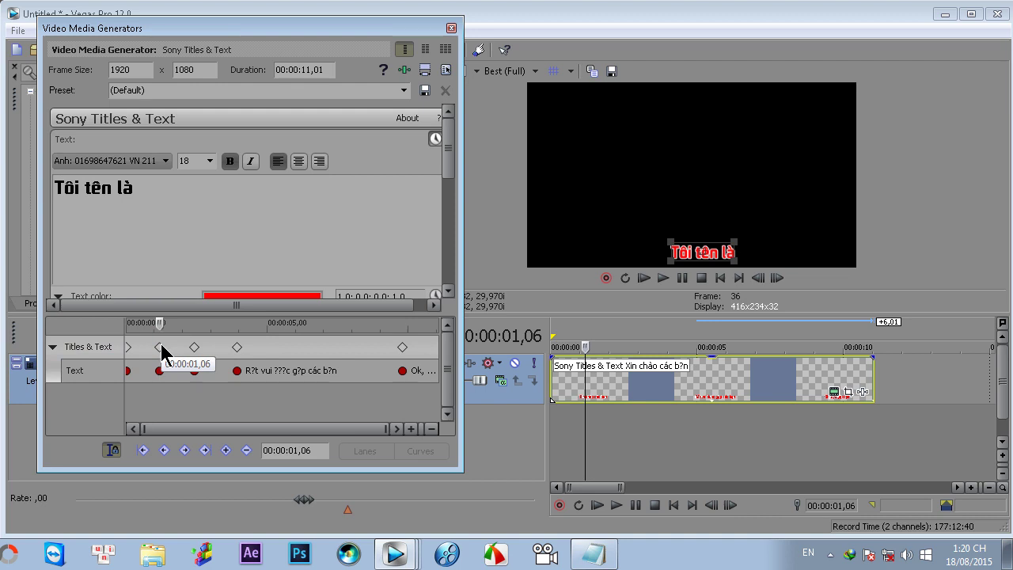
- Switch to the Notepad notes and highlight the word "Shift" in the second line
click(593, 554)
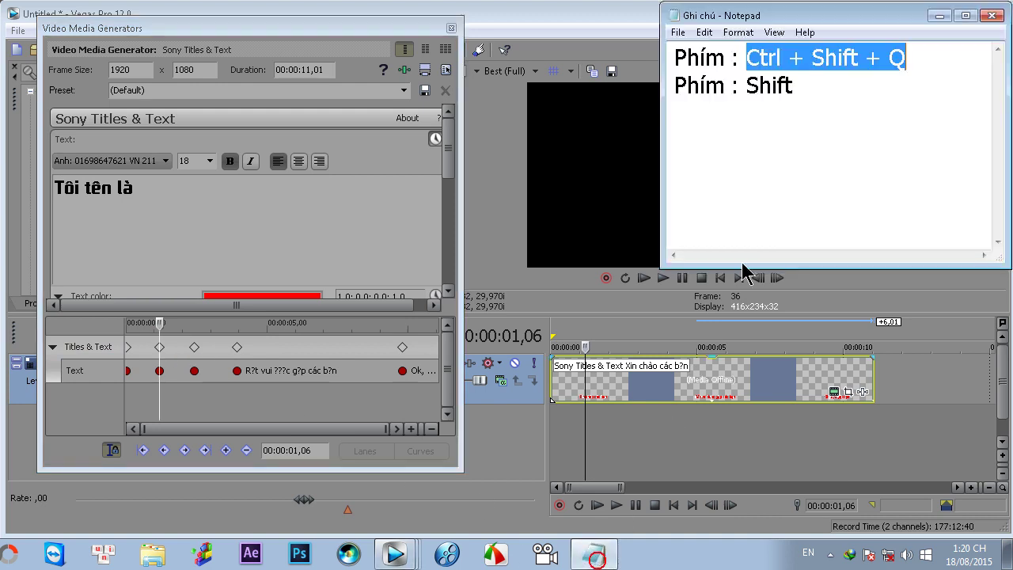
drag(791, 96, 746, 97)
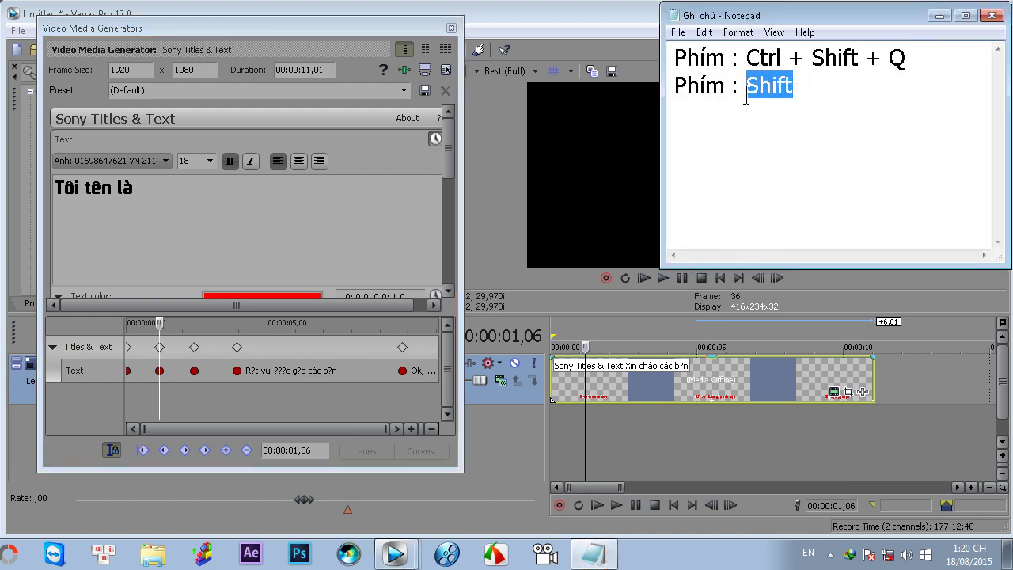
- Select the three keyframes between the title's first and last ones and move them together about four seconds later
click(159, 348)
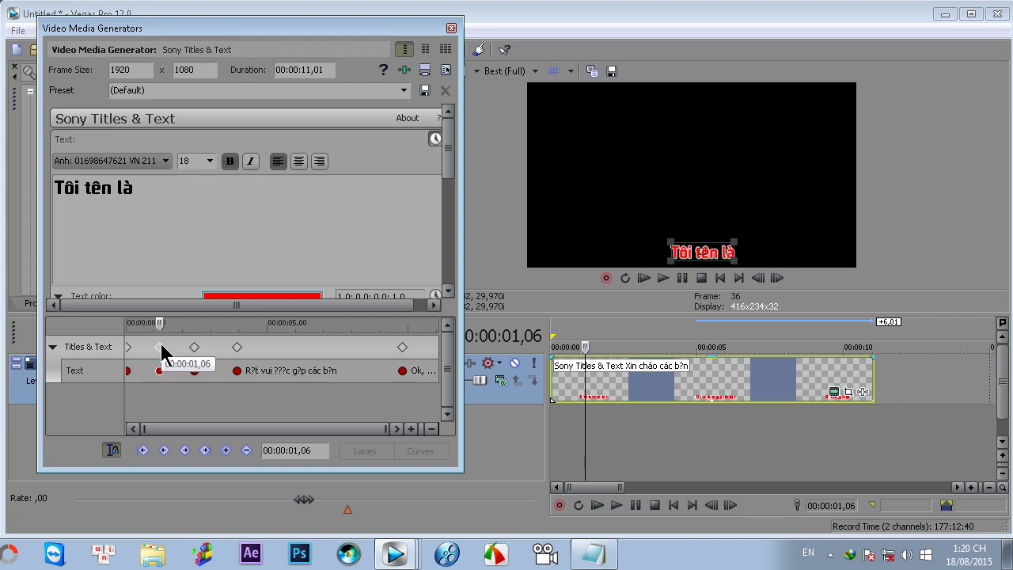
click(237, 346)
drag(129, 356, 256, 362)
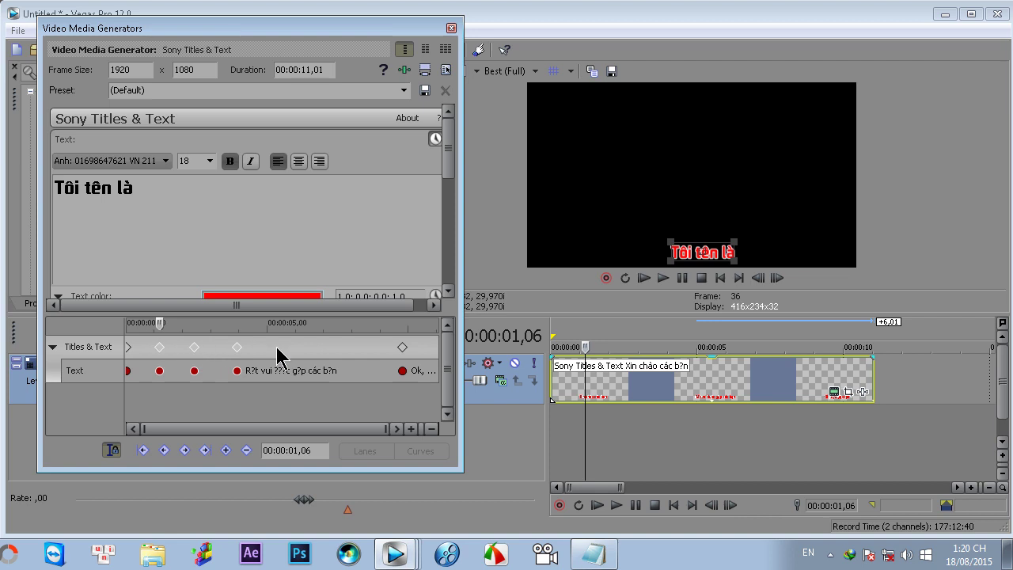
drag(239, 349, 339, 346)
drag(250, 348, 351, 353)
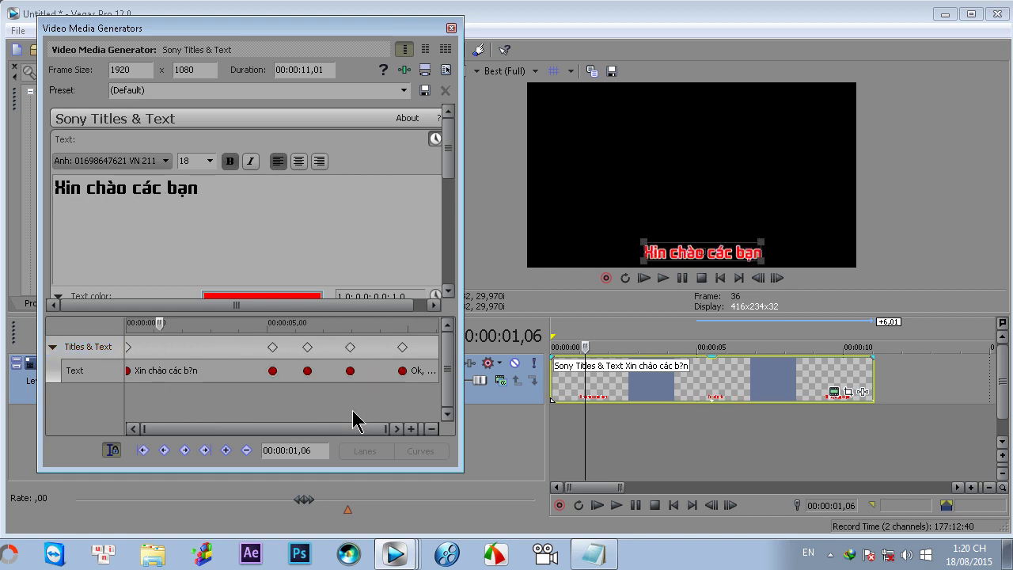
- Delete the last text keyframe at 00:00:09,24 and close the generator window
click(404, 348)
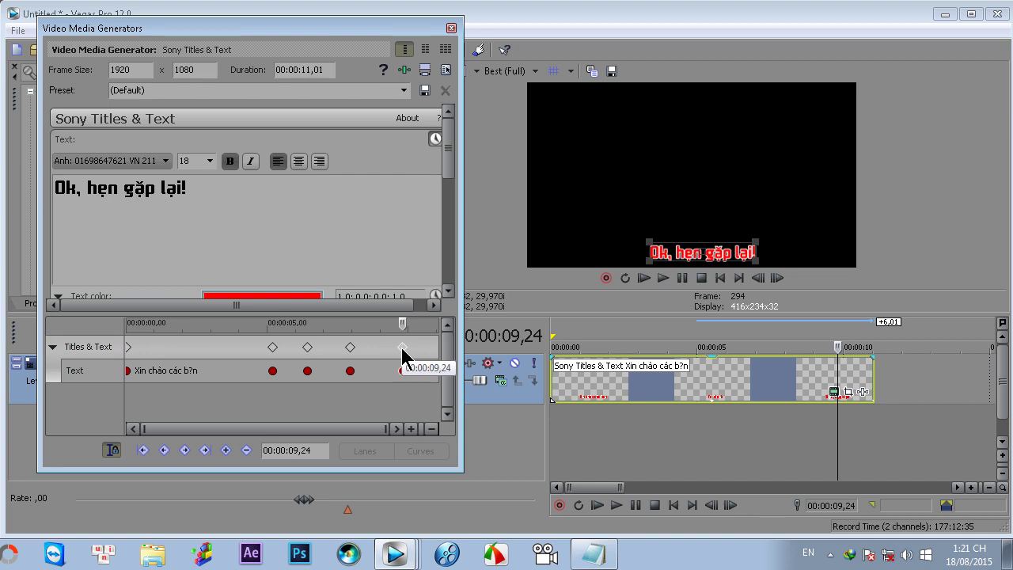
right_click(402, 348)
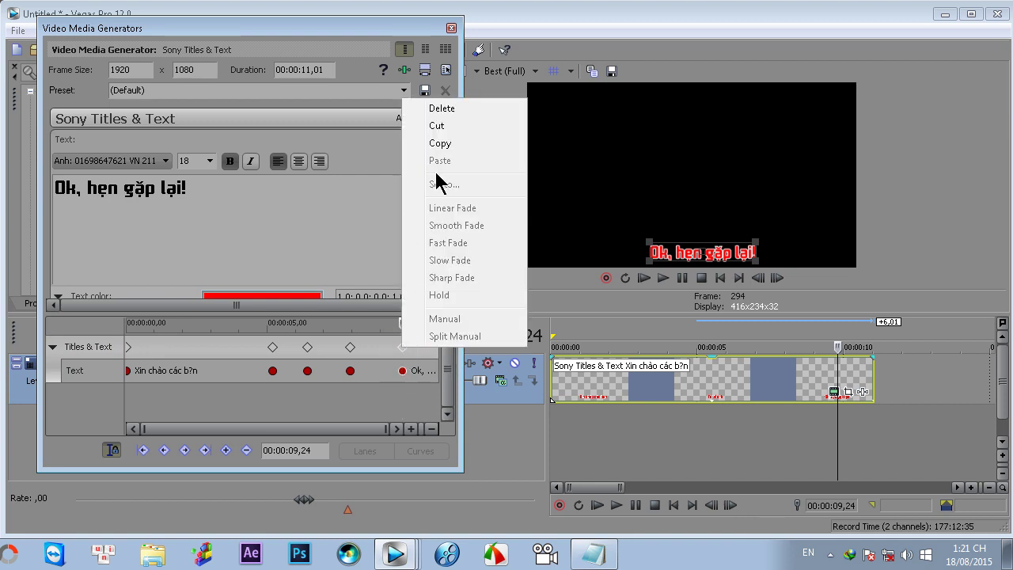
click(451, 112)
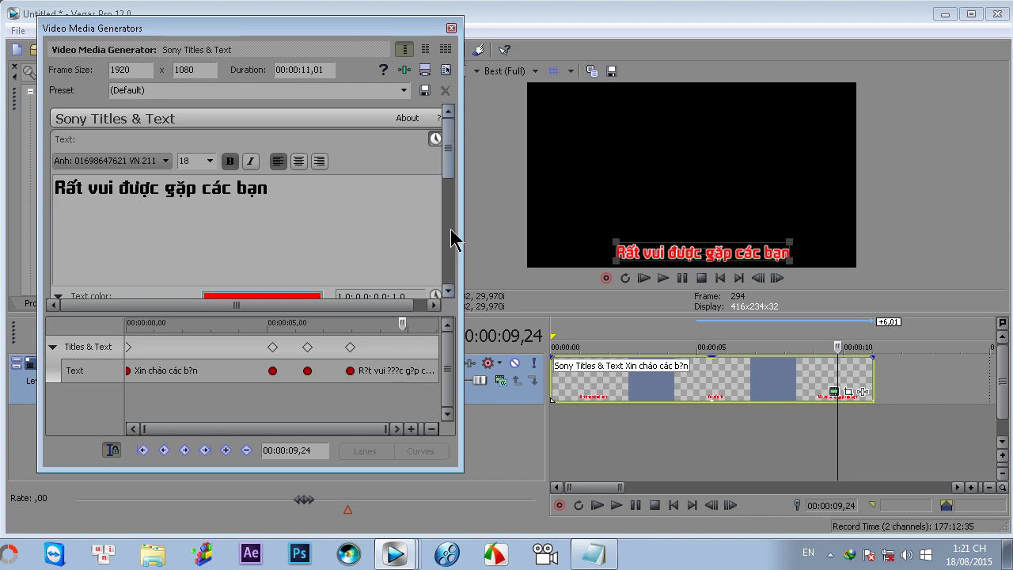
click(452, 29)
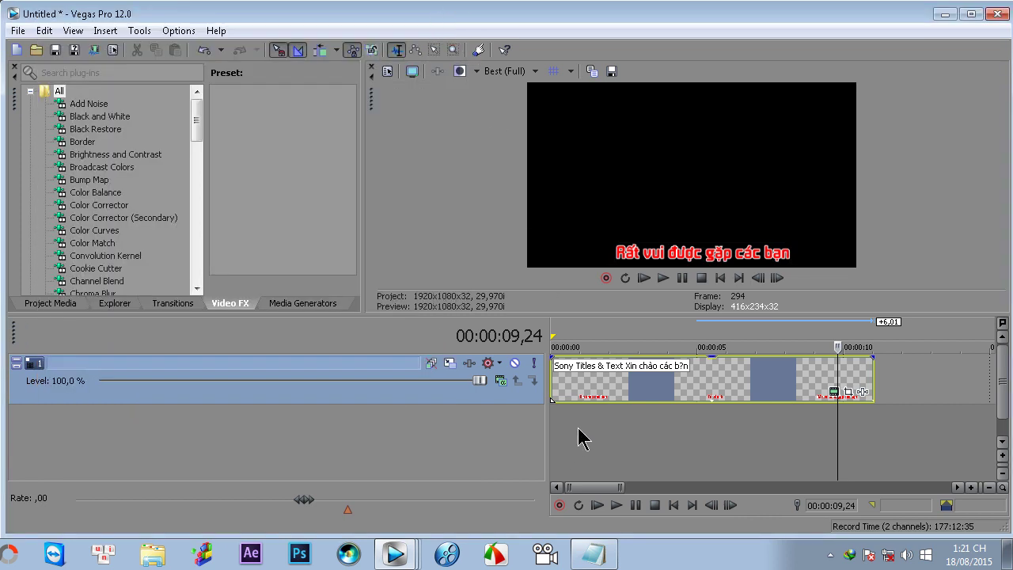
- Place four markers along the timeline, the first at 00:00:01,06, the second at 00:00:02,25 and the fourth at 00:00:06,09
click(583, 440)
click(599, 423)
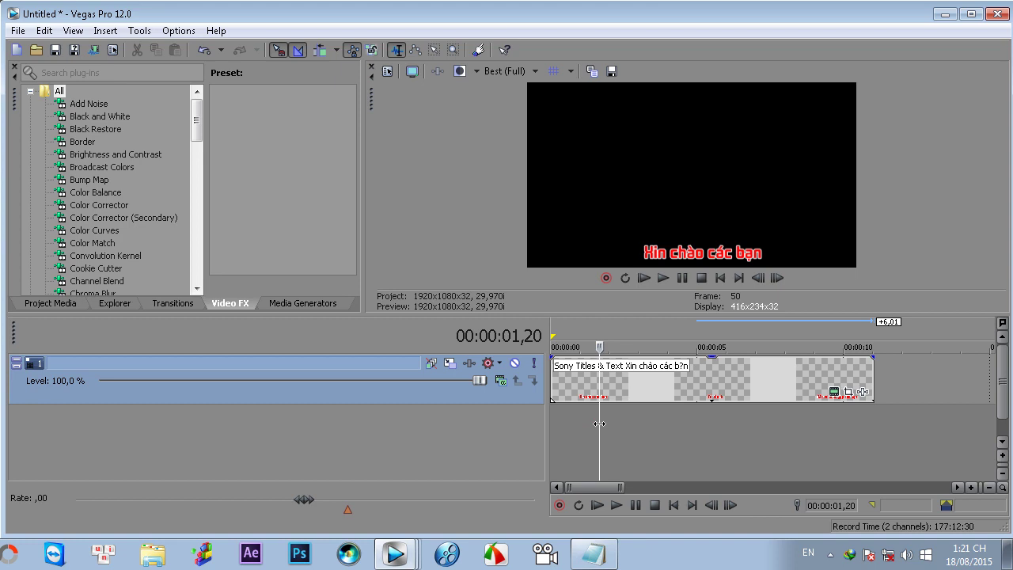
click(601, 424)
click(585, 425)
key(m)
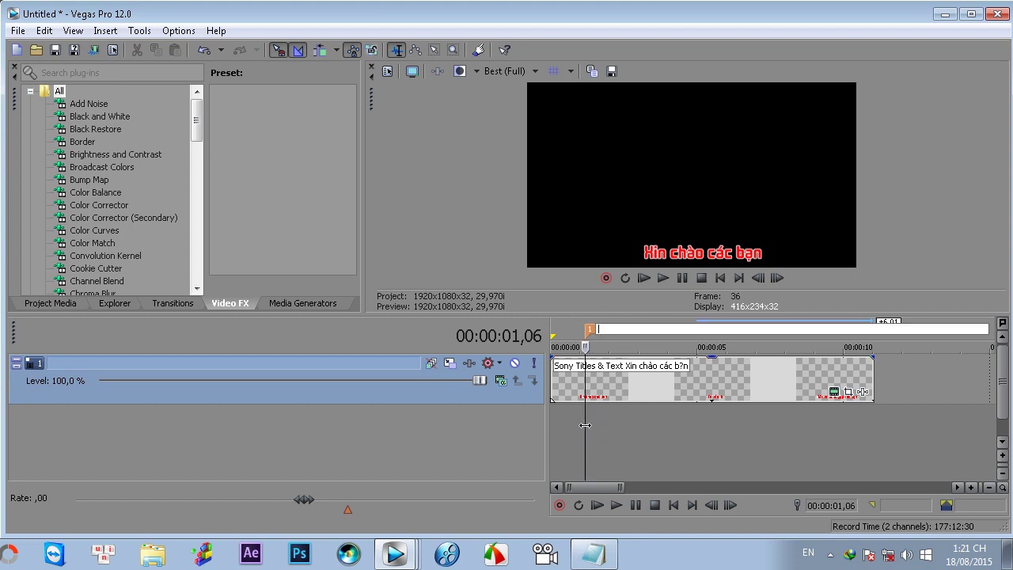
click(632, 425)
key(m)
drag(634, 425, 735, 425)
key(m)
key(m)
- Switch to the Notepad notes, replace the highlighted word "Shift" with "M" and minimize Notepad
click(594, 554)
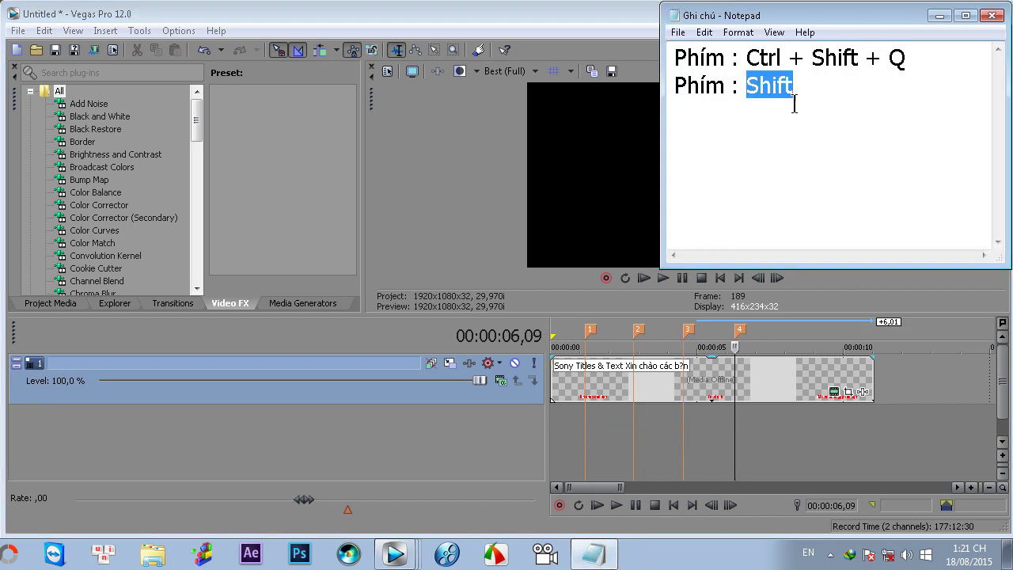
text(M)
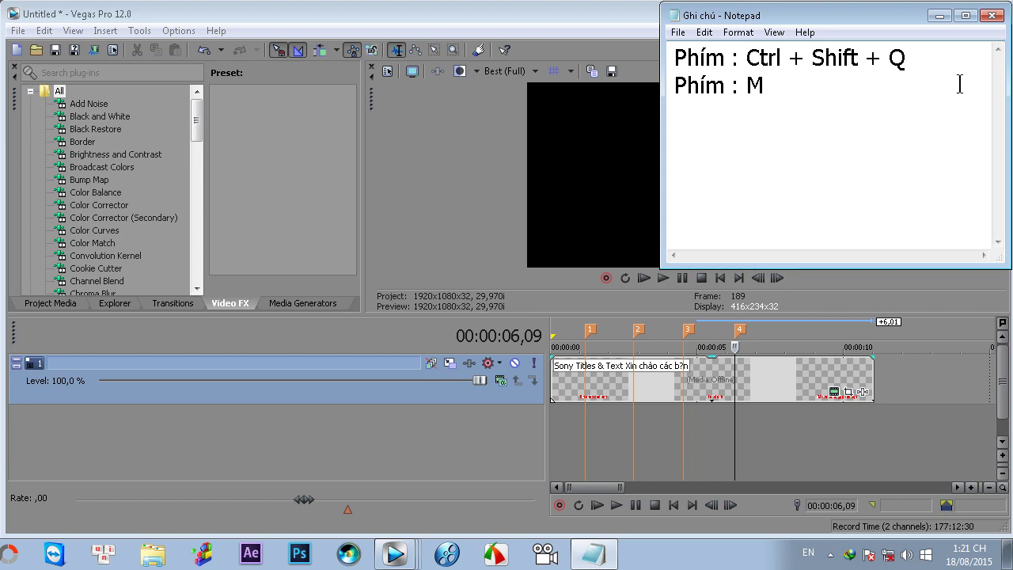
click(939, 16)
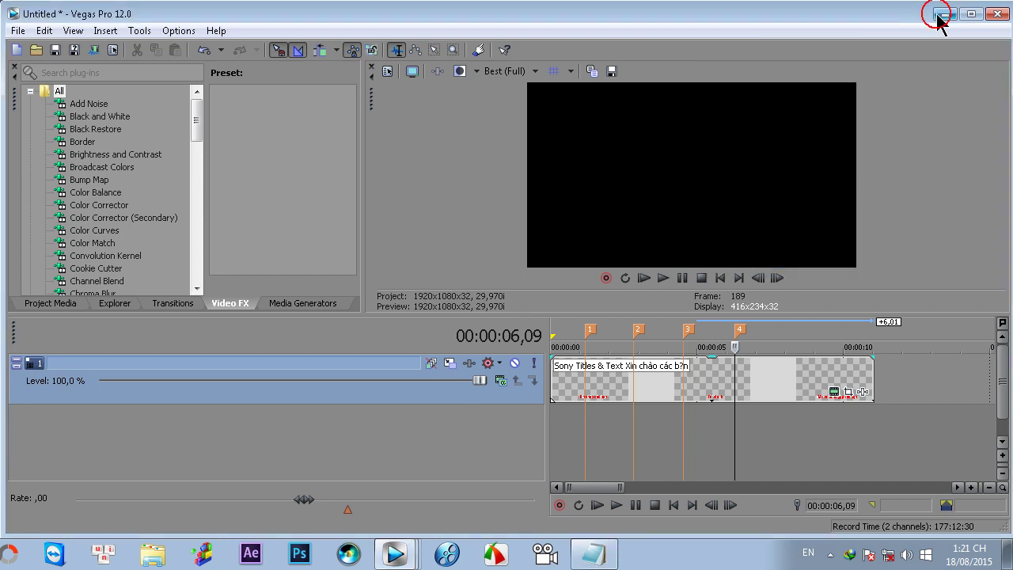
- Jump to the project start, marker 1 and marker 2 in turn to check the title at each point
click(549, 431)
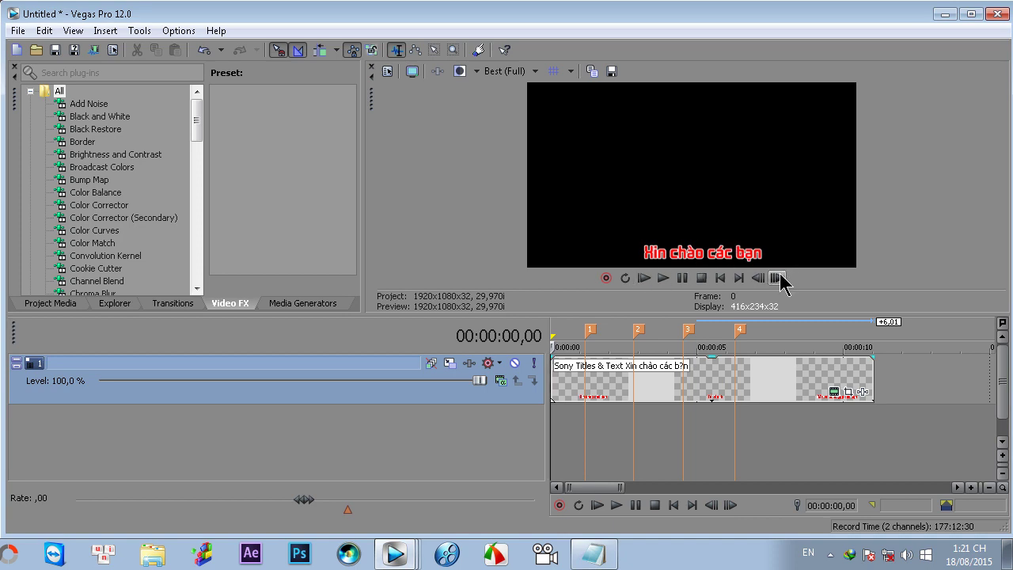
click(590, 329)
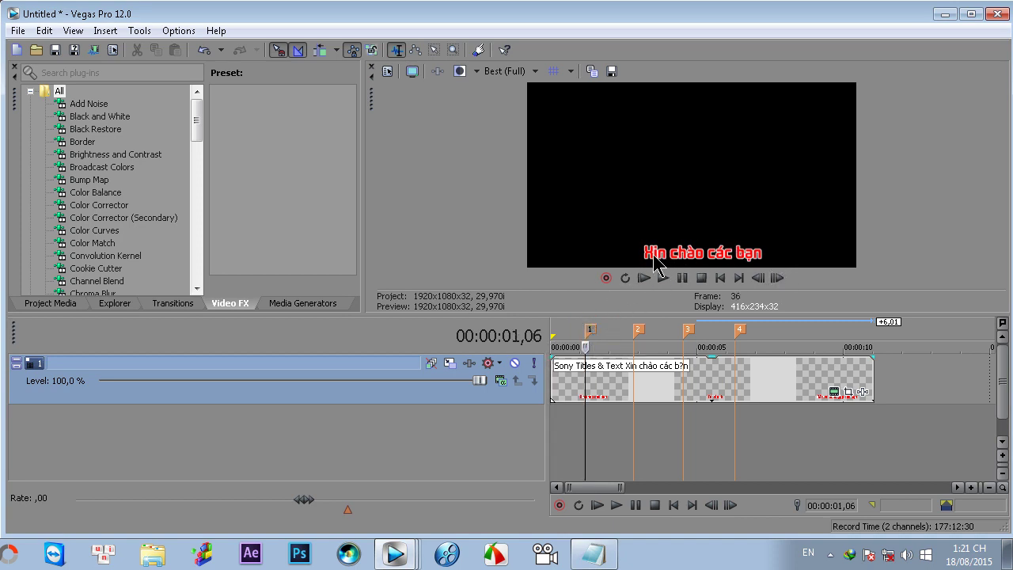
click(638, 330)
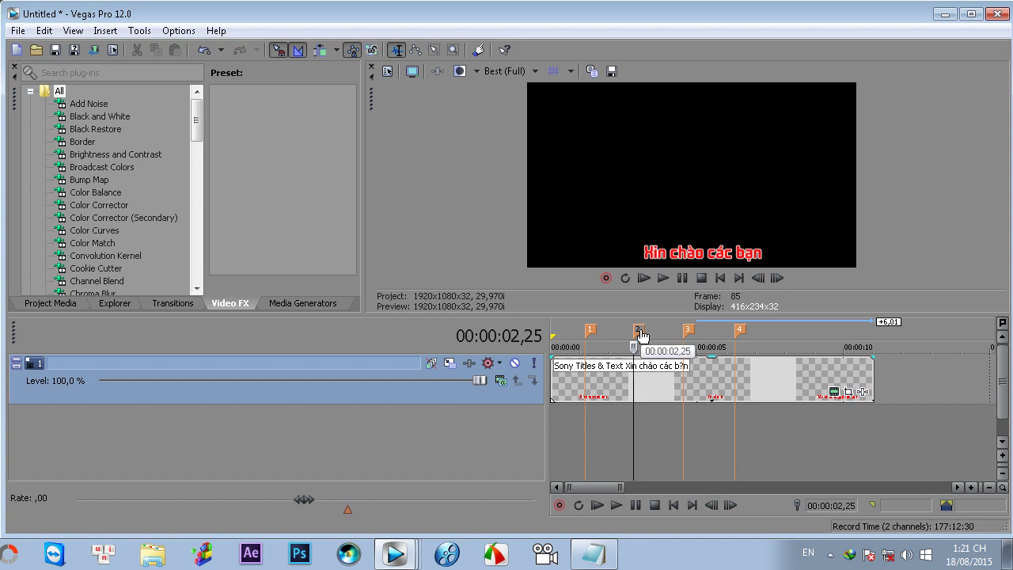
- Reopen the title's generator and move the second and third text keyframes to markers 1 and 2, at 00:00:01,06 and 00:00:02,25
click(835, 393)
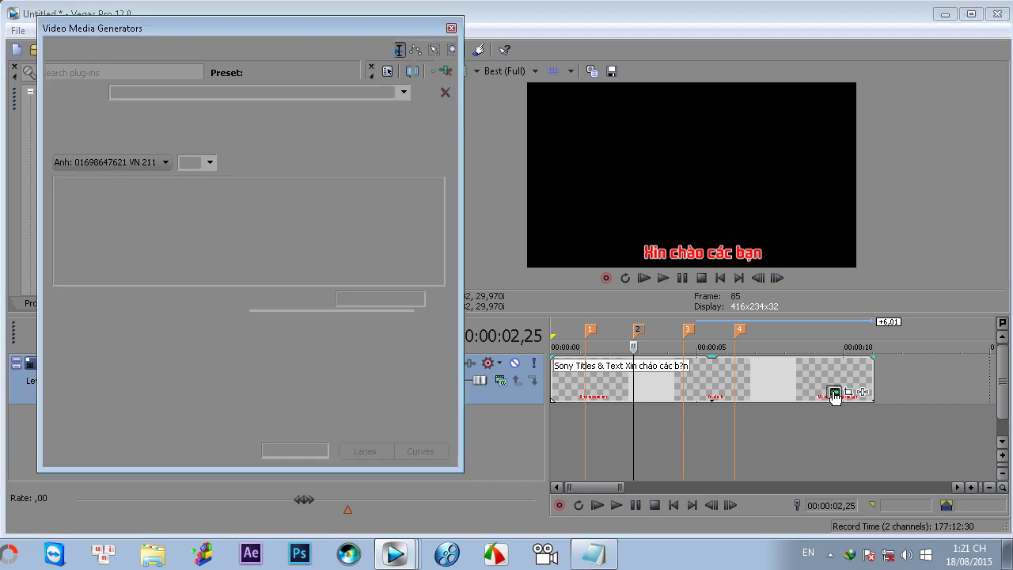
click(591, 331)
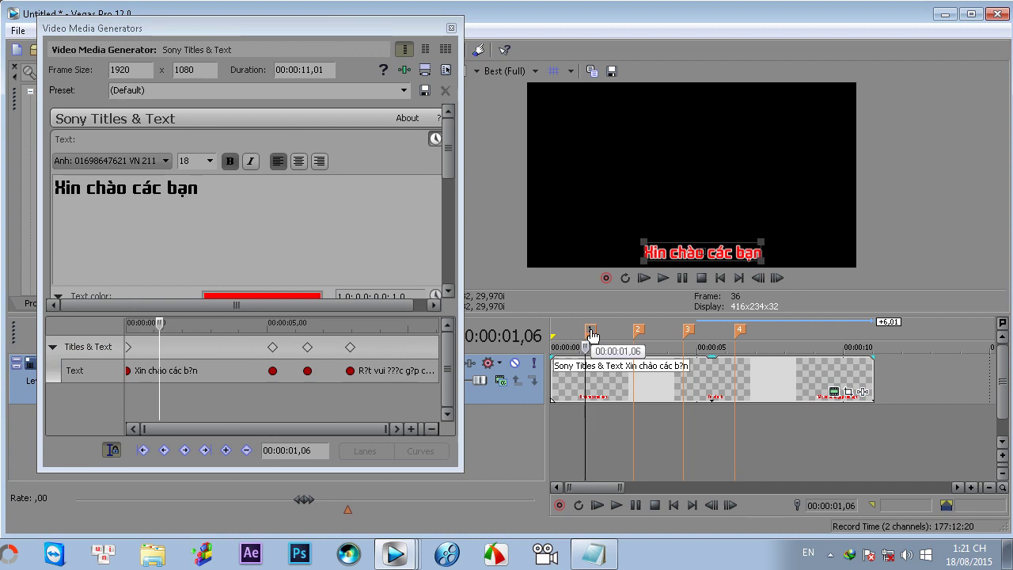
click(590, 331)
drag(274, 348, 162, 358)
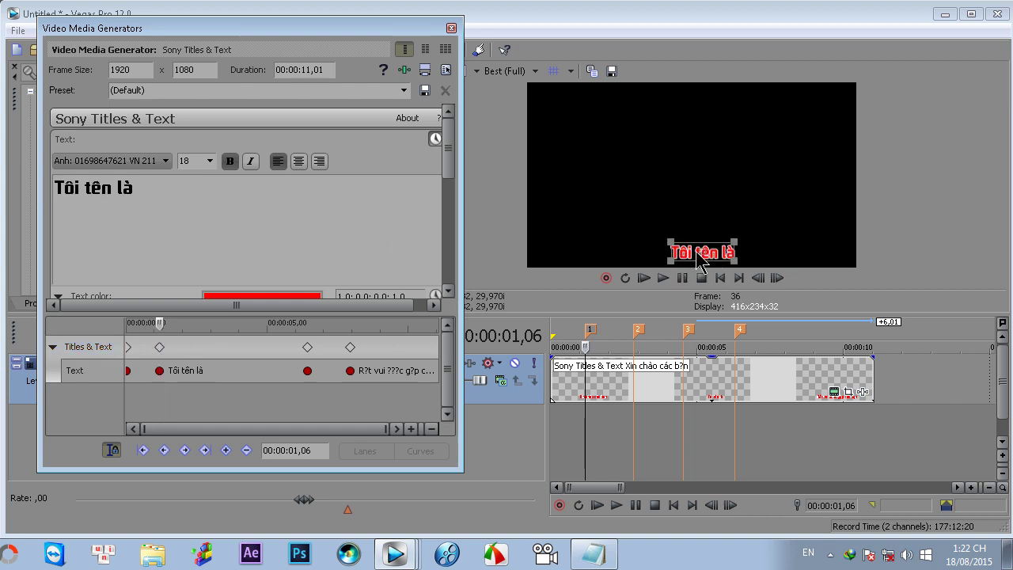
click(638, 329)
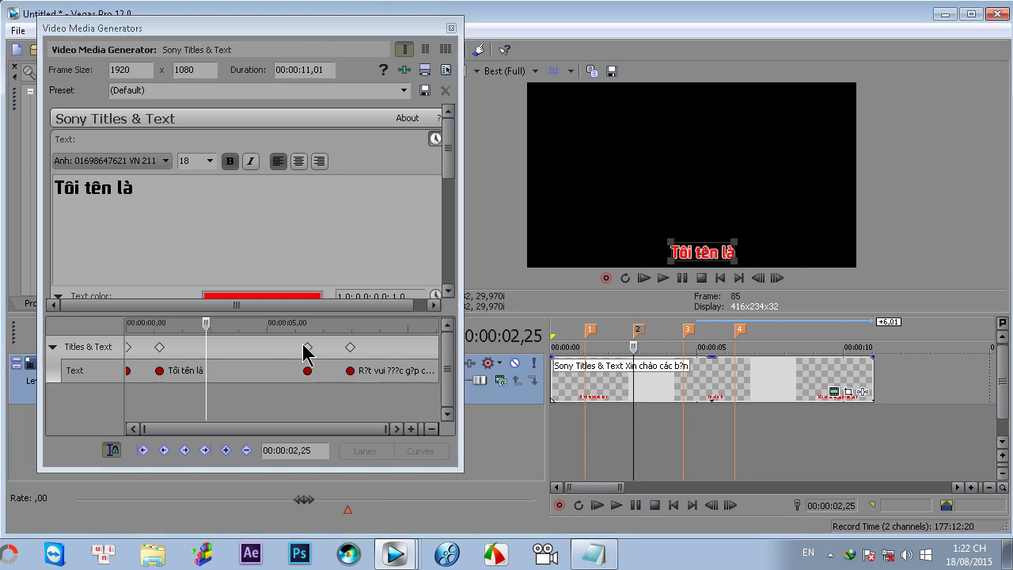
drag(307, 347, 208, 356)
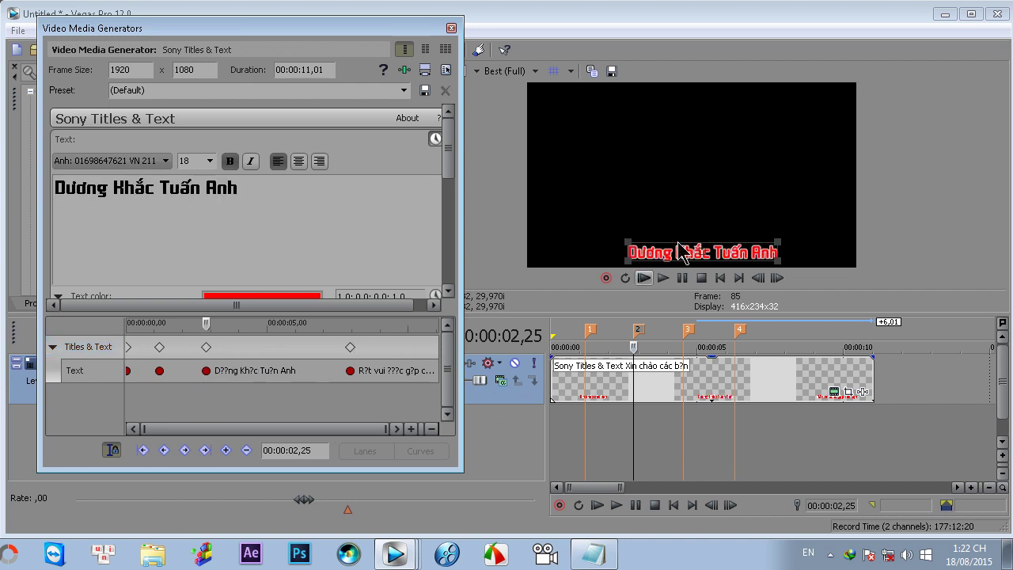
- Close the generator window and play the project from the start, pausing at 00:00:04,04
click(451, 29)
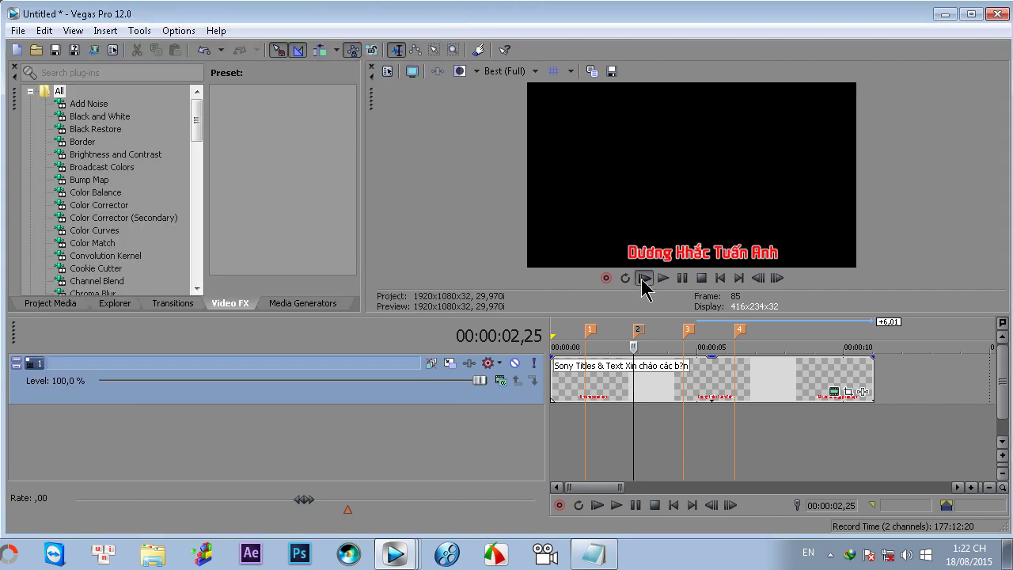
click(643, 278)
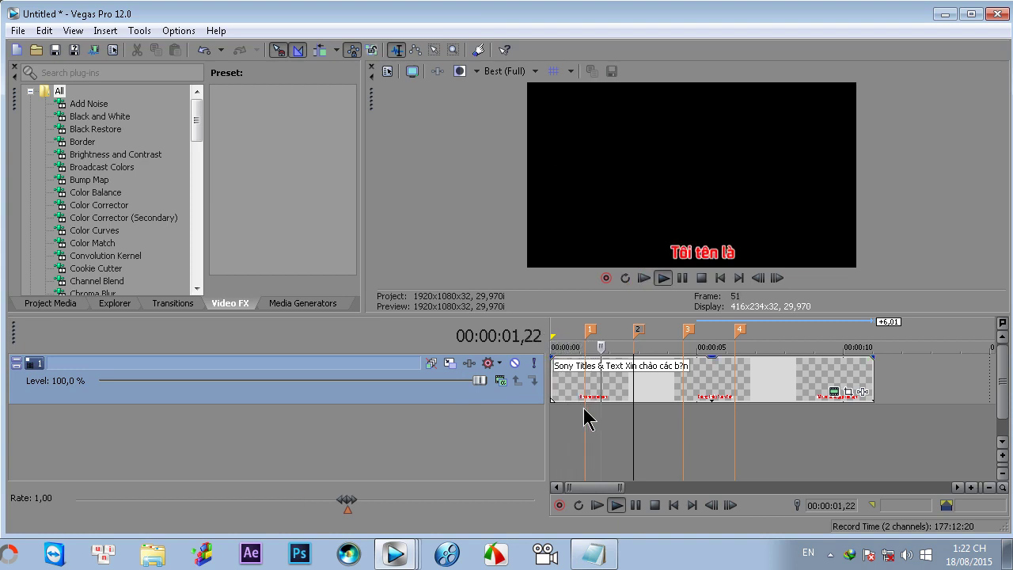
click(682, 277)
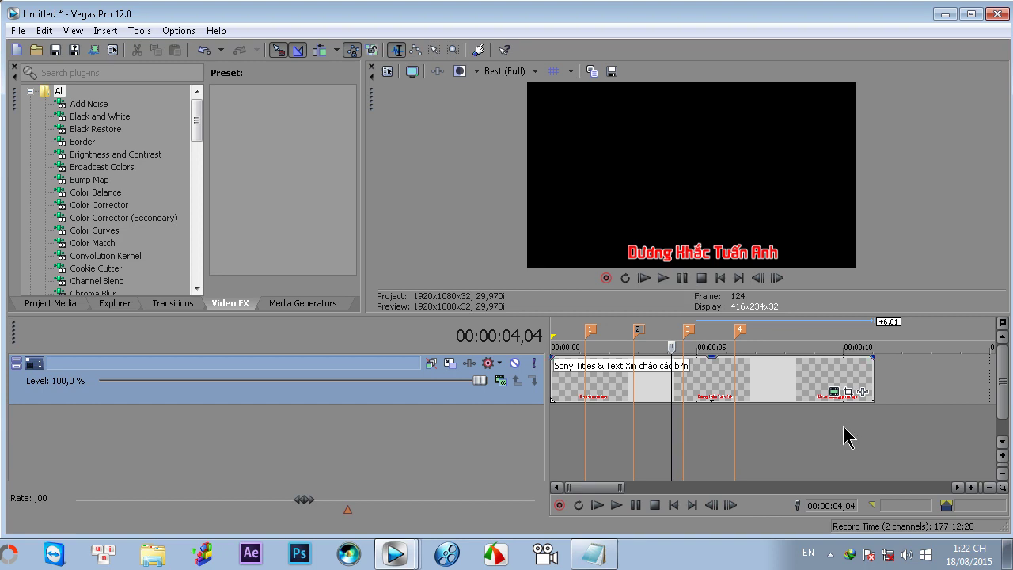
- Reopen the title's generator and set the text color to magenta (1,0; 0,0; 1,0; 1,0)
click(836, 393)
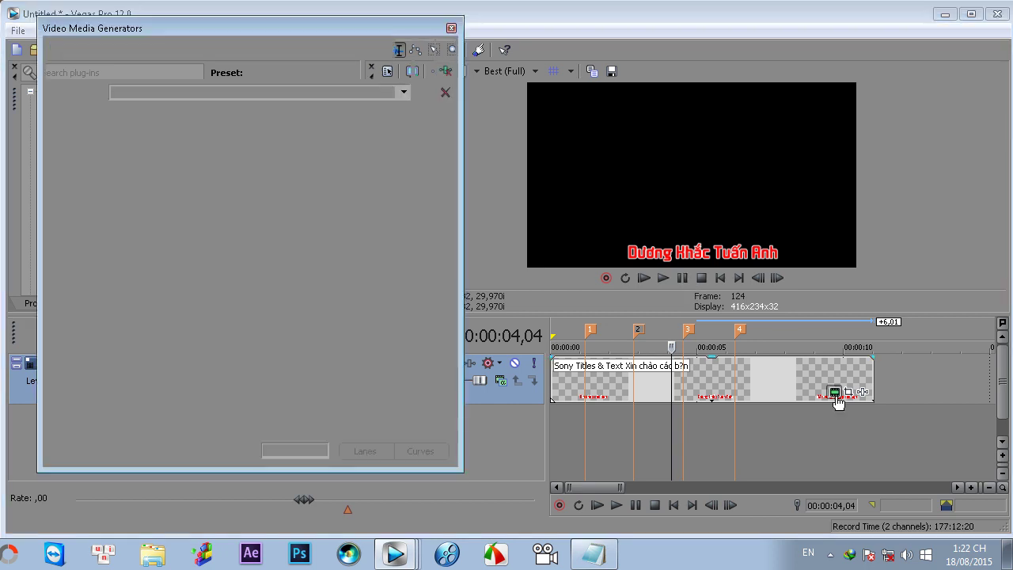
drag(449, 172, 452, 199)
click(287, 248)
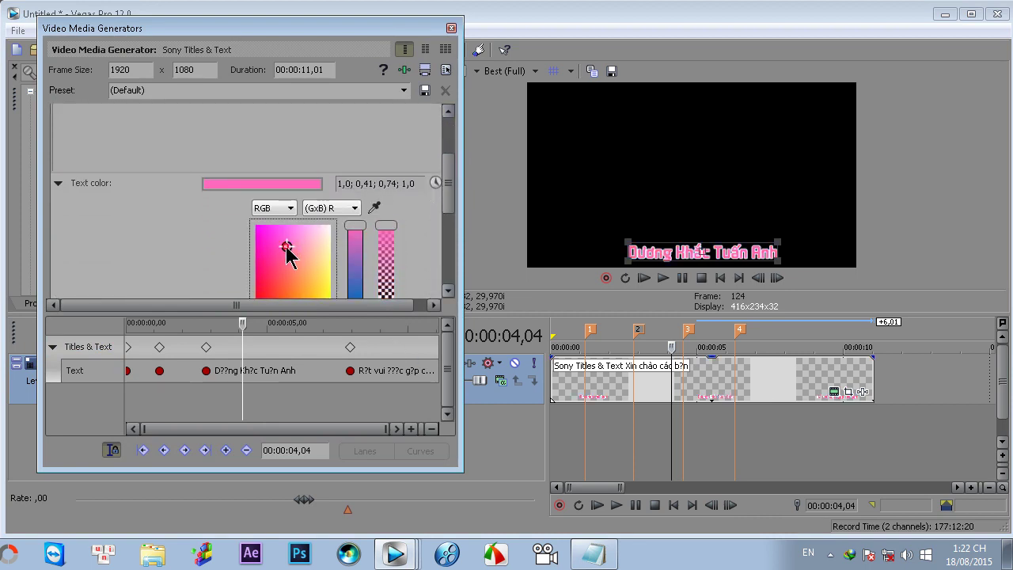
click(255, 225)
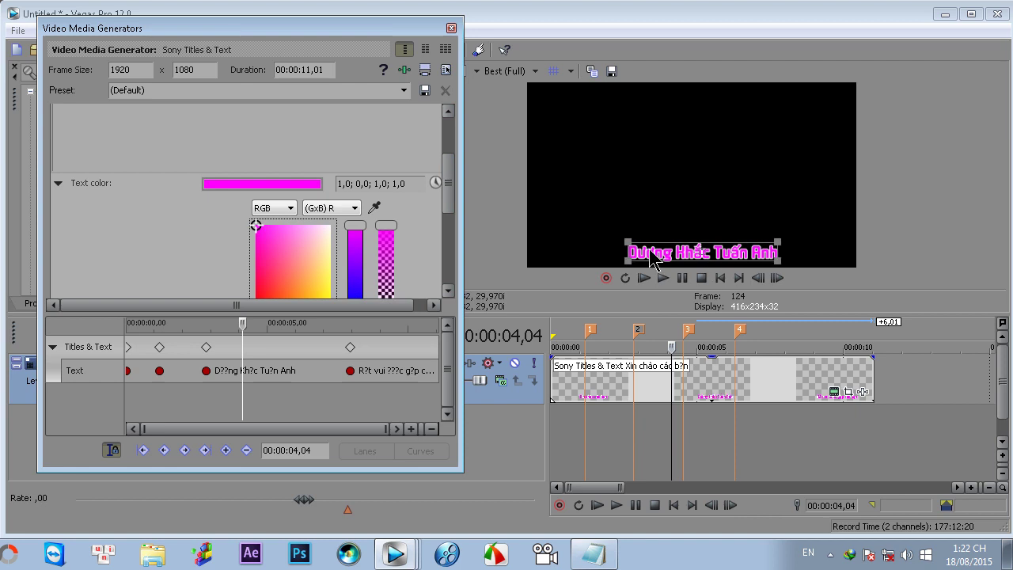
- Go to marker 4 and move the title text in the preview to the upper centre of the frame
click(590, 330)
click(744, 331)
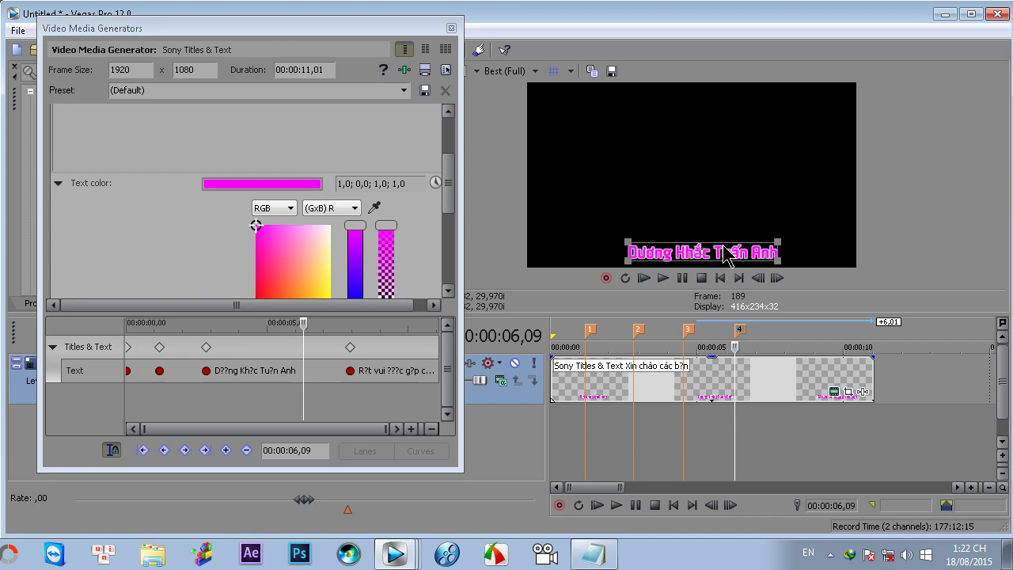
drag(693, 254, 701, 107)
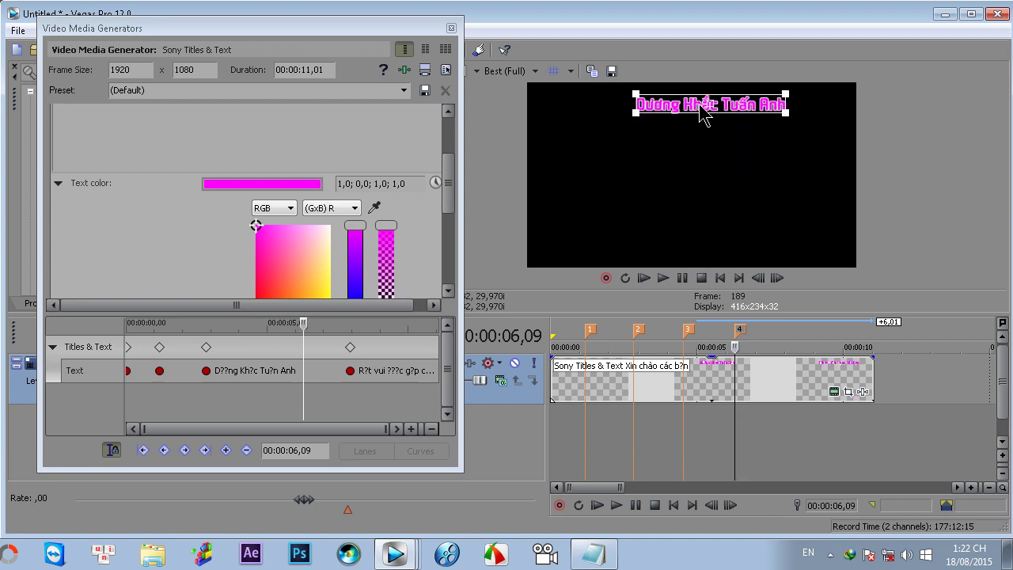
- Check the title's position and color at markers 2 and 1, returning to marker 2
click(638, 329)
click(590, 329)
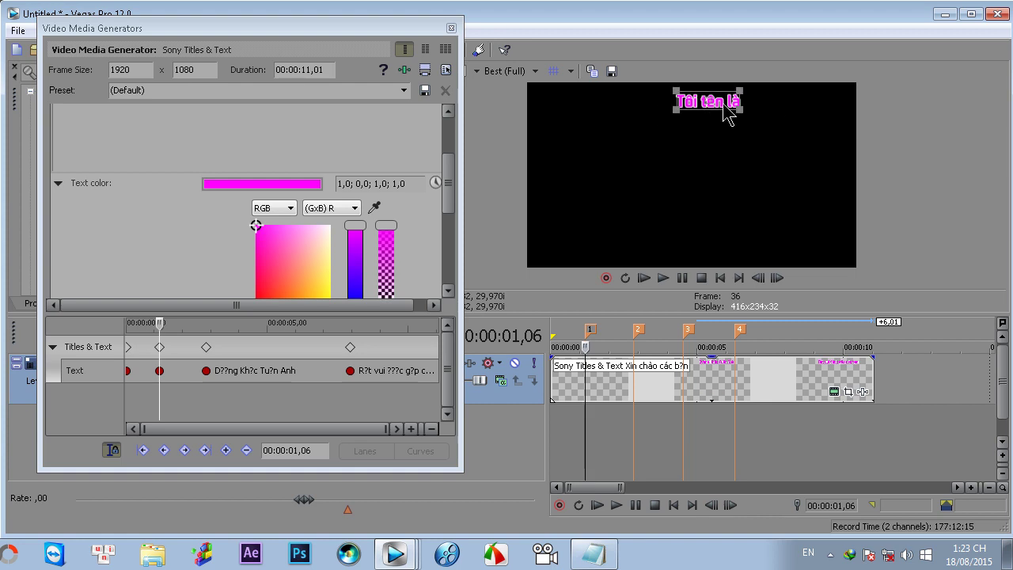
click(638, 330)
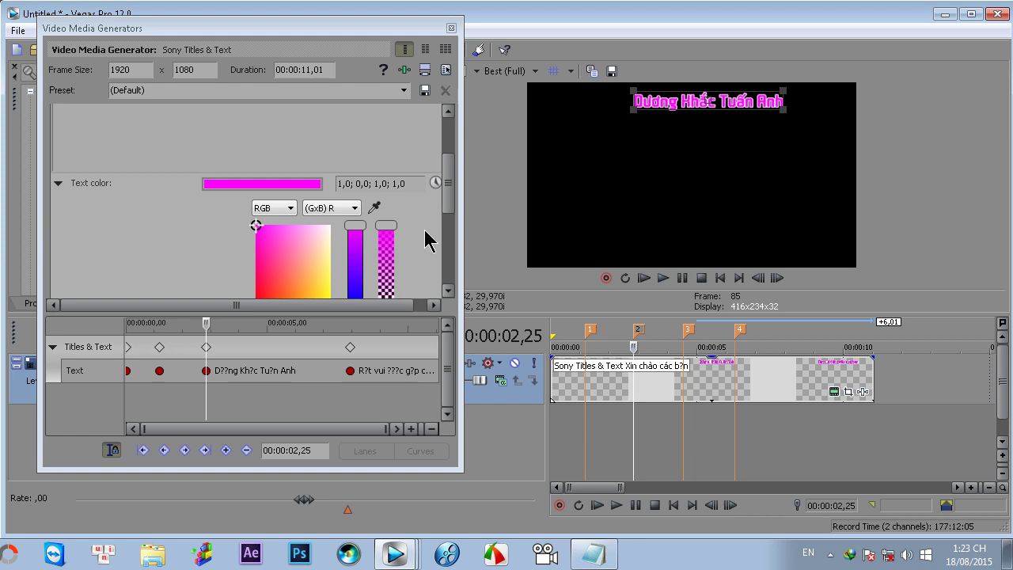
- Clear the title text at the marker 2 keyframe (00:00:02,25) and close the generator window
drag(443, 200, 451, 173)
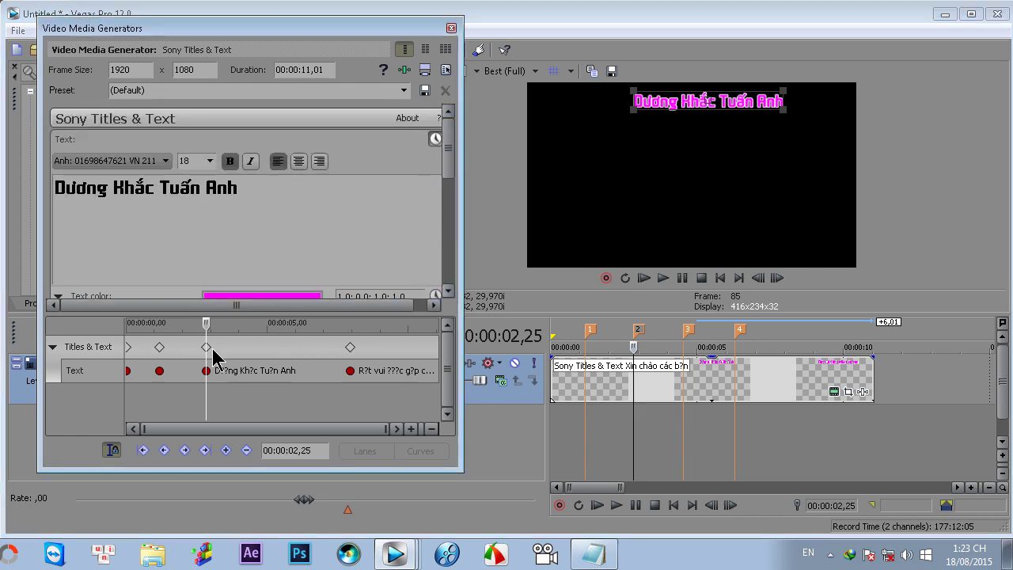
mouse_move(208, 352)
mouse_down()
mouse_move(235, 353)
mouse_move(206, 350)
mouse_up()
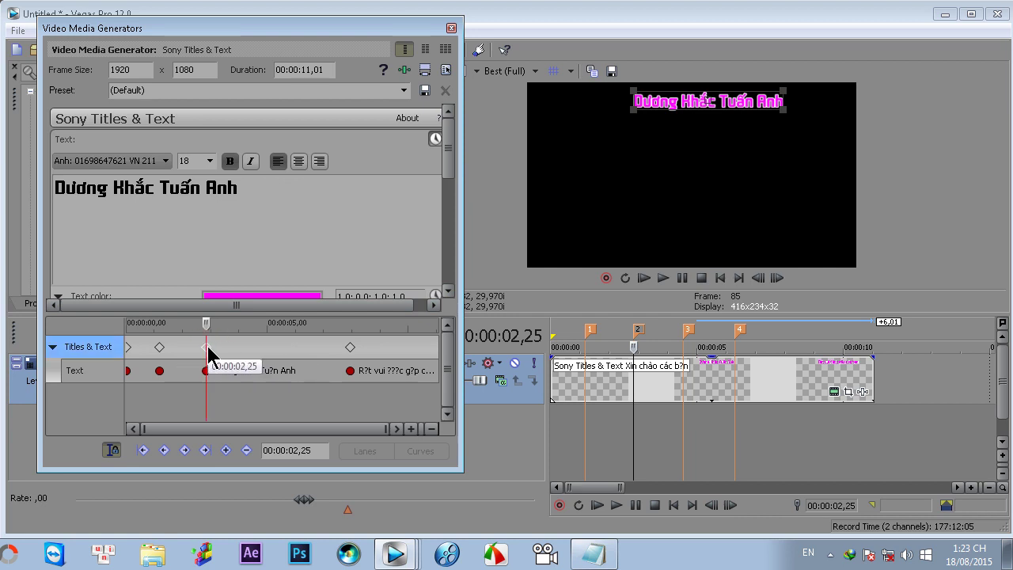
click(207, 349)
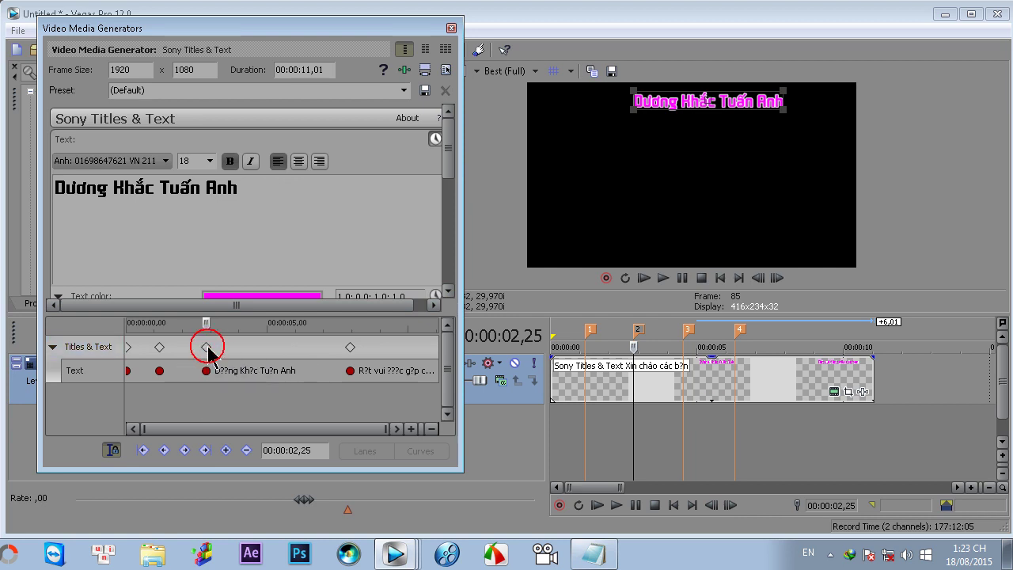
click(633, 346)
click(234, 193)
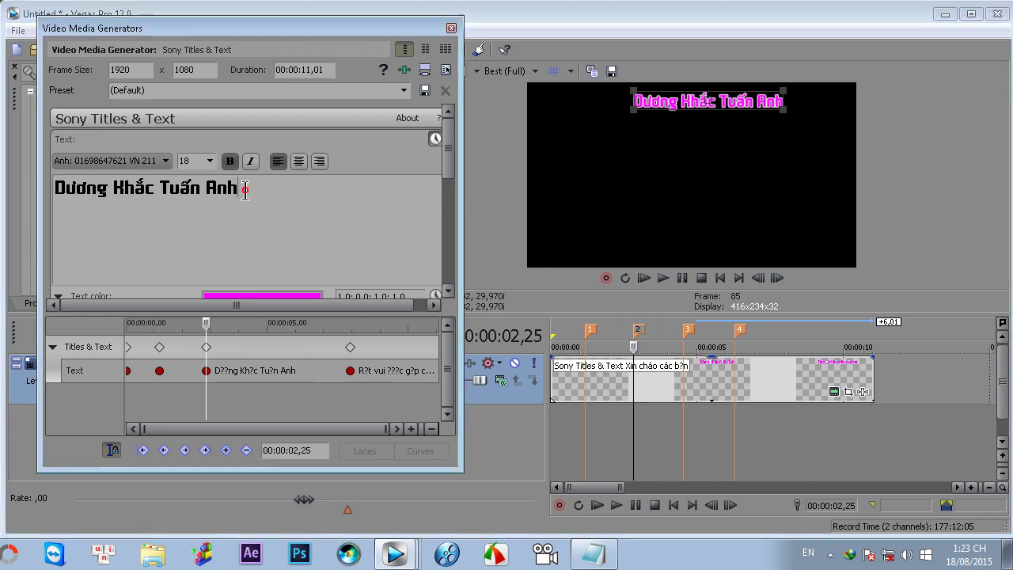
drag(254, 197, 58, 191)
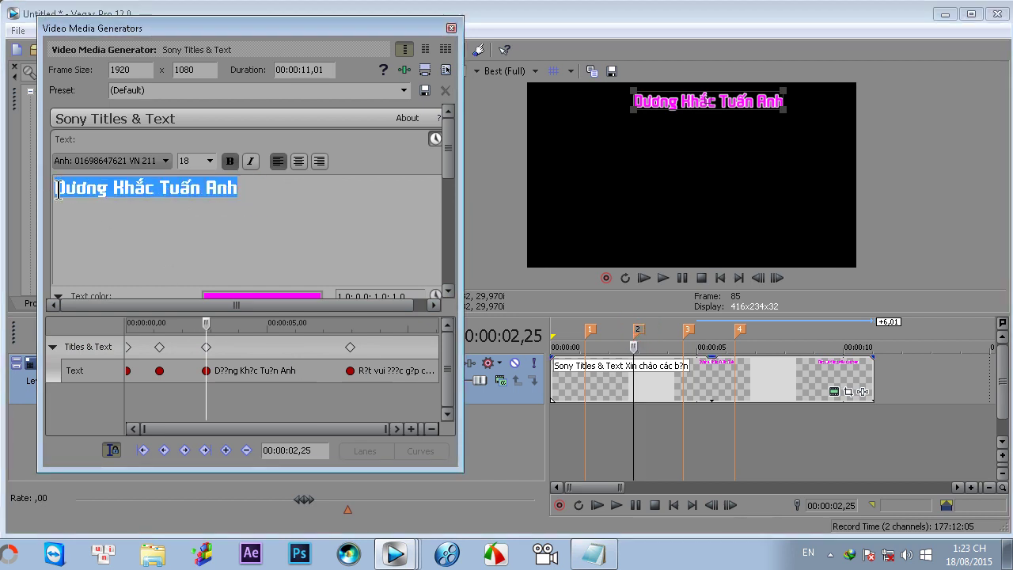
key(Delete)
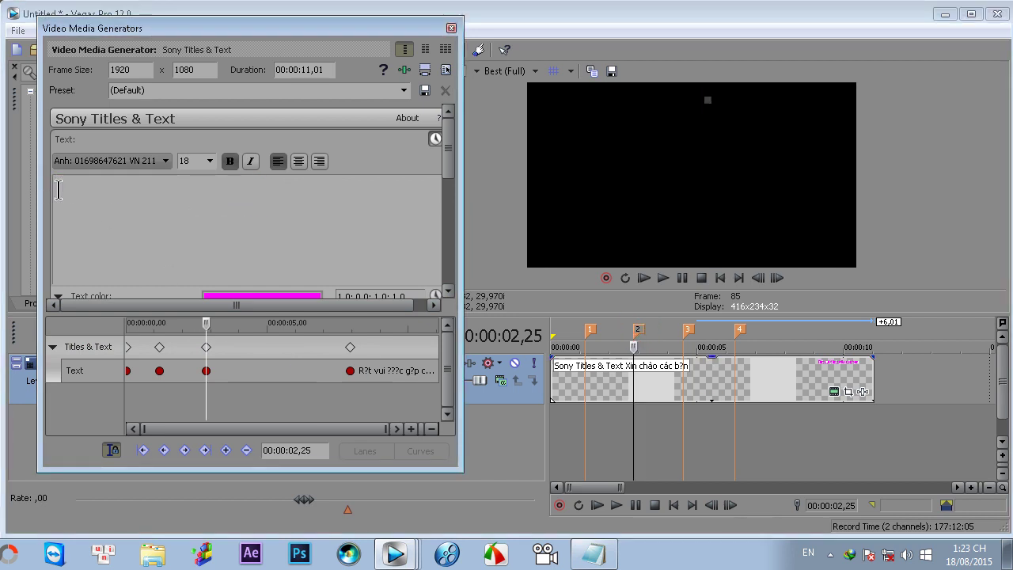
click(451, 28)
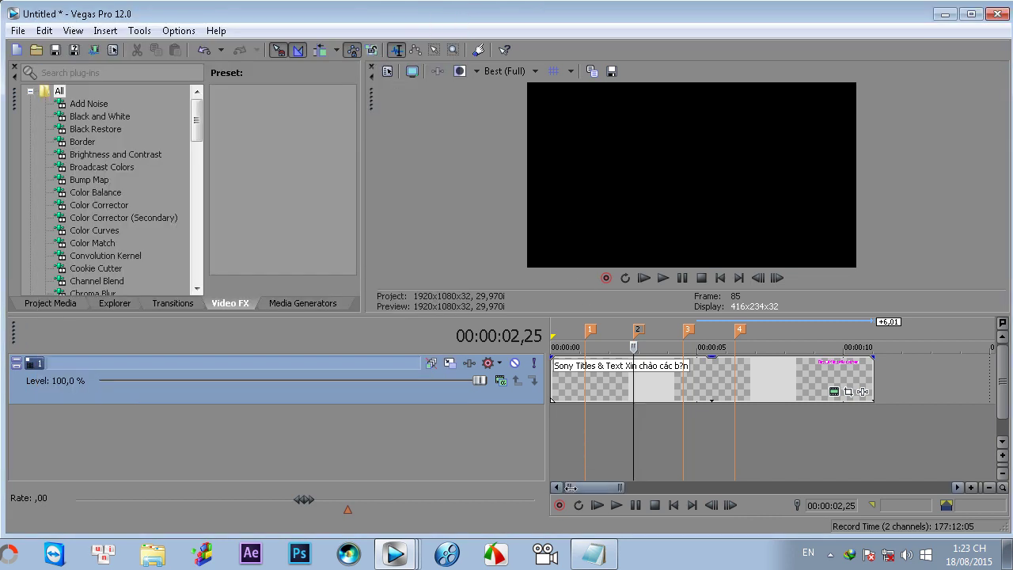
- Play the project from the start and again from marker 2 to check the text changes, pausing at 00:00:08,16
click(597, 505)
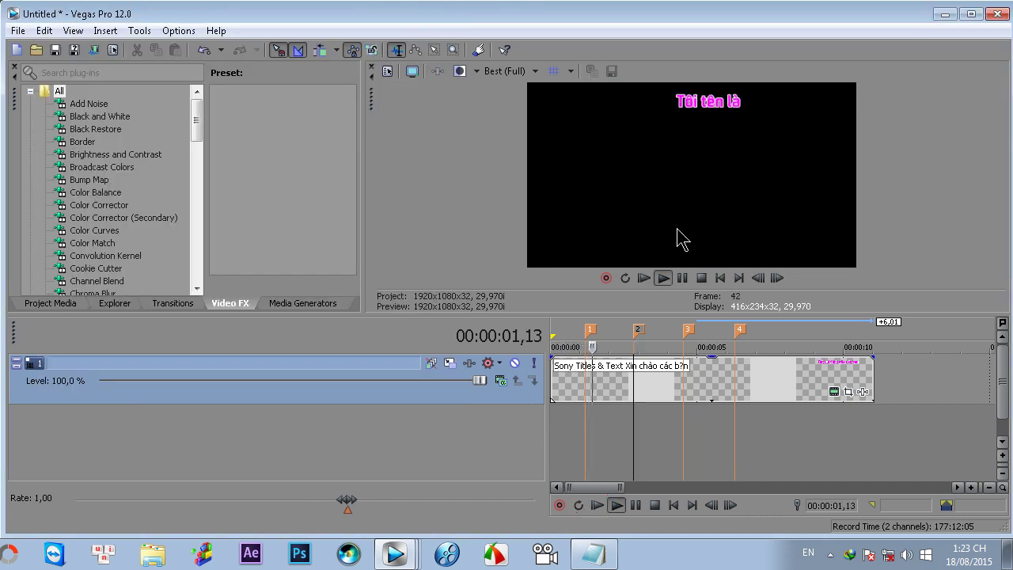
click(682, 278)
click(640, 335)
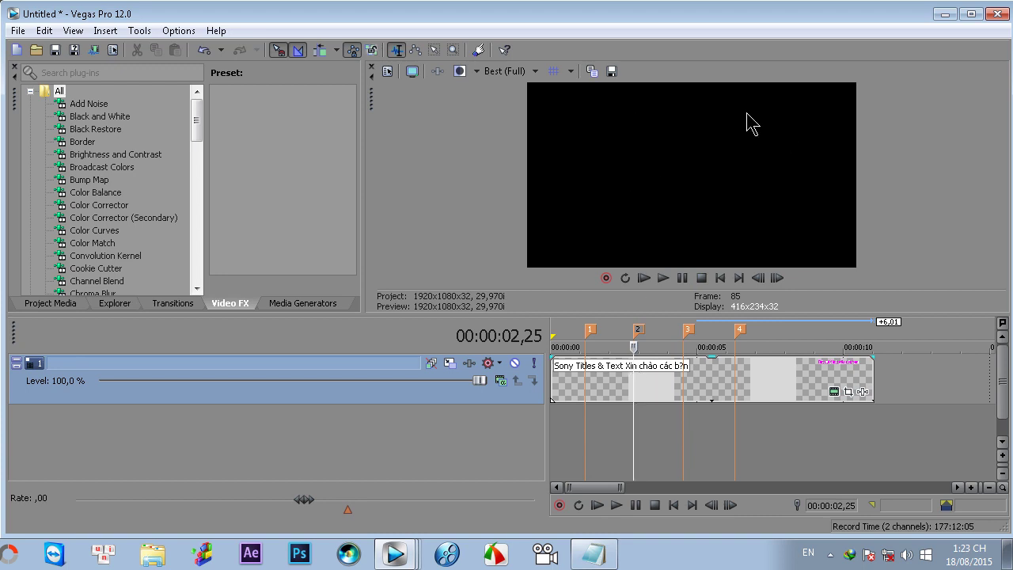
click(663, 278)
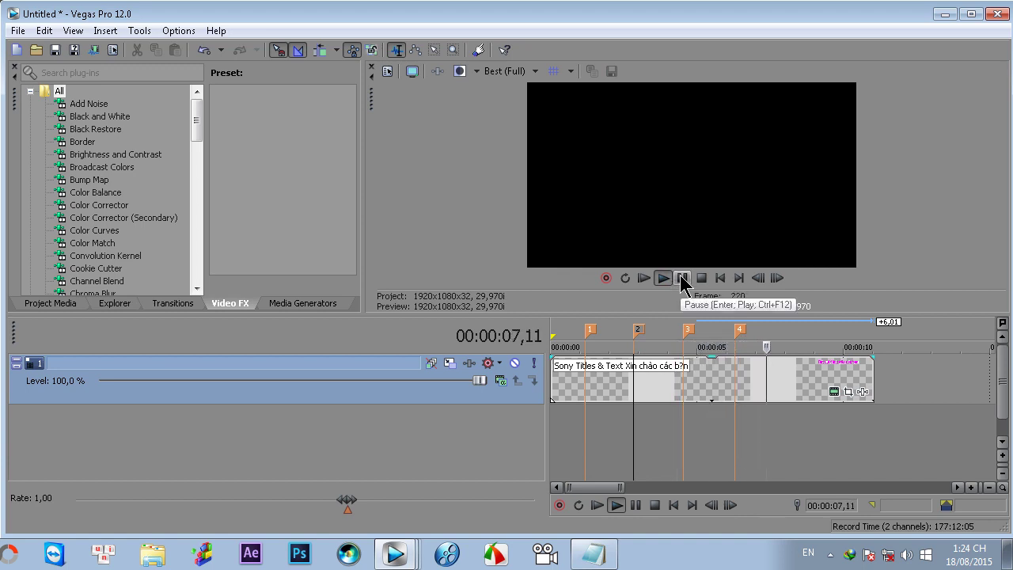
click(682, 278)
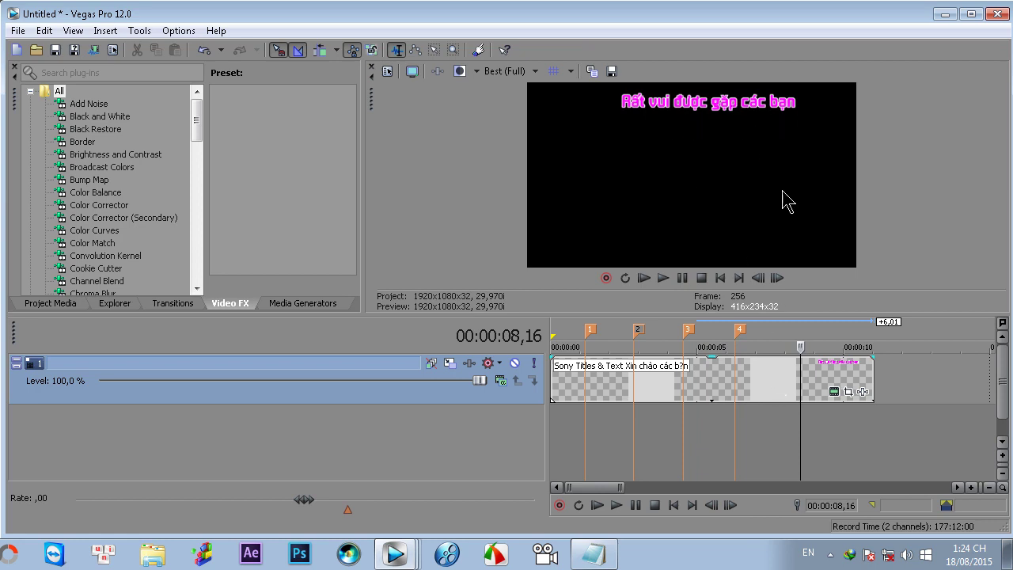
- Reopen the title's generator, move the last Text keyframe to slightly past 00:00:05,00 and place the cursor at 00:00:08,20
click(832, 392)
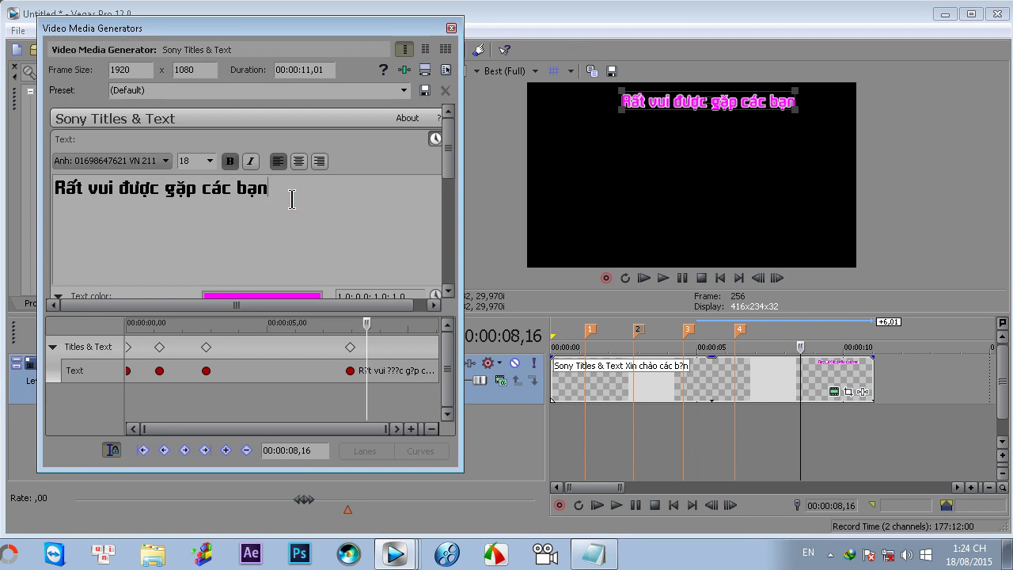
drag(350, 347, 372, 341)
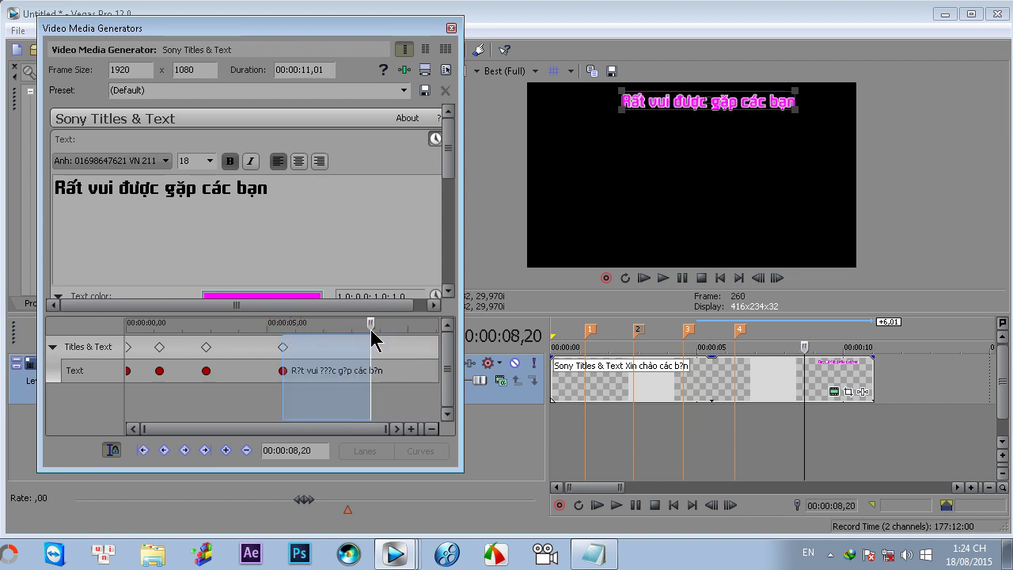
click(371, 330)
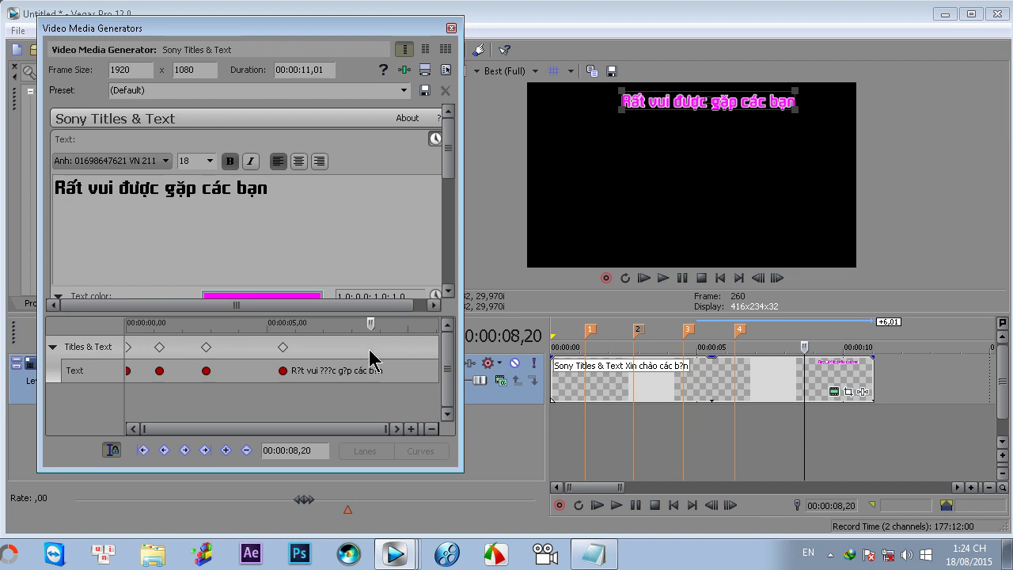
- Delete all the title text at 00:00:08,20, close the generator and minimize the editor window
mouse_move(873, 378)
mouse_down()
mouse_move(807, 380)
mouse_move(874, 380)
mouse_up()
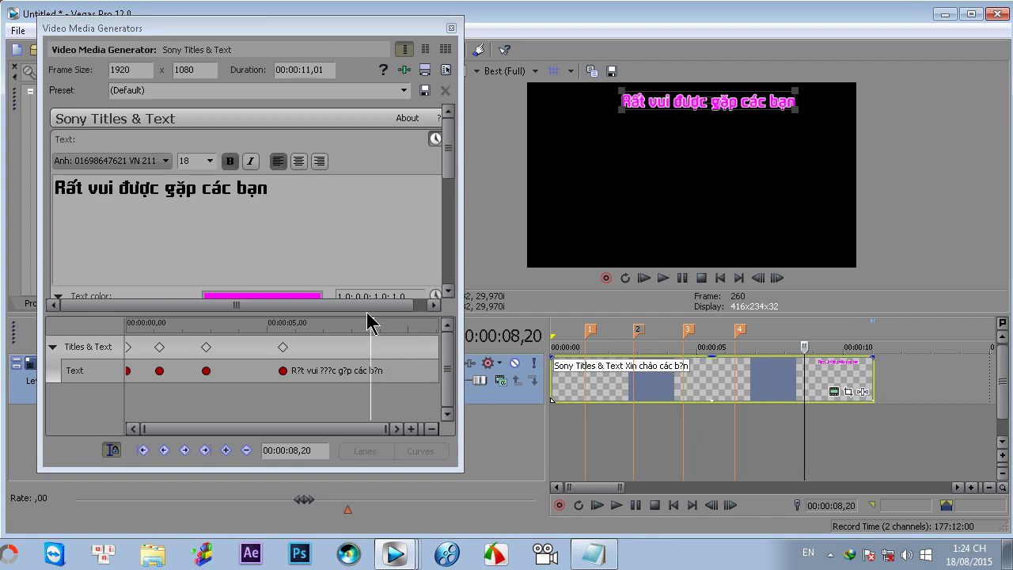
click(267, 188)
triple_click(267, 188)
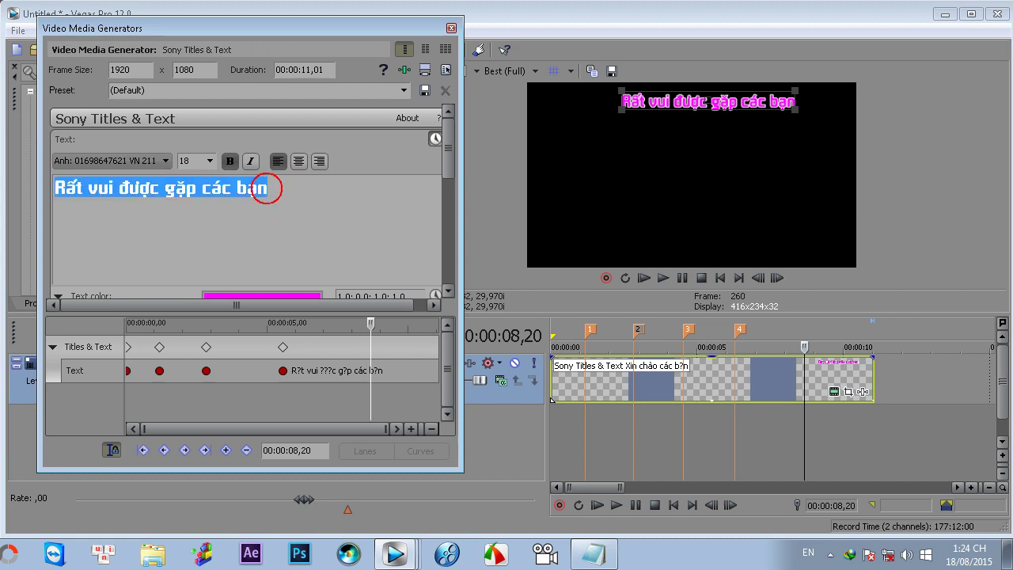
key(Delete)
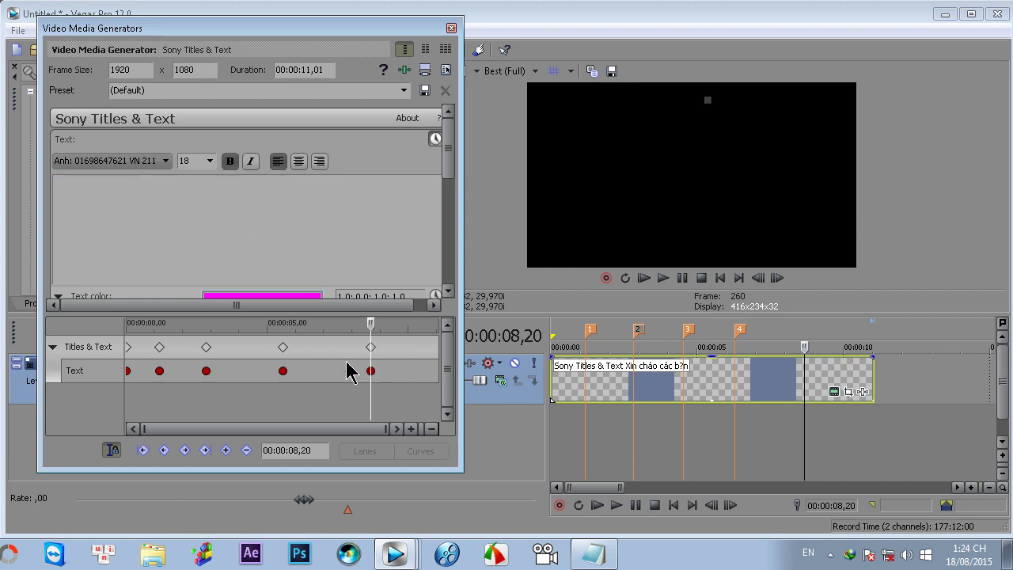
mouse_move(369, 344)
mouse_down()
mouse_move(369, 327)
mouse_move(300, 342)
mouse_move(375, 341)
mouse_up()
click(452, 28)
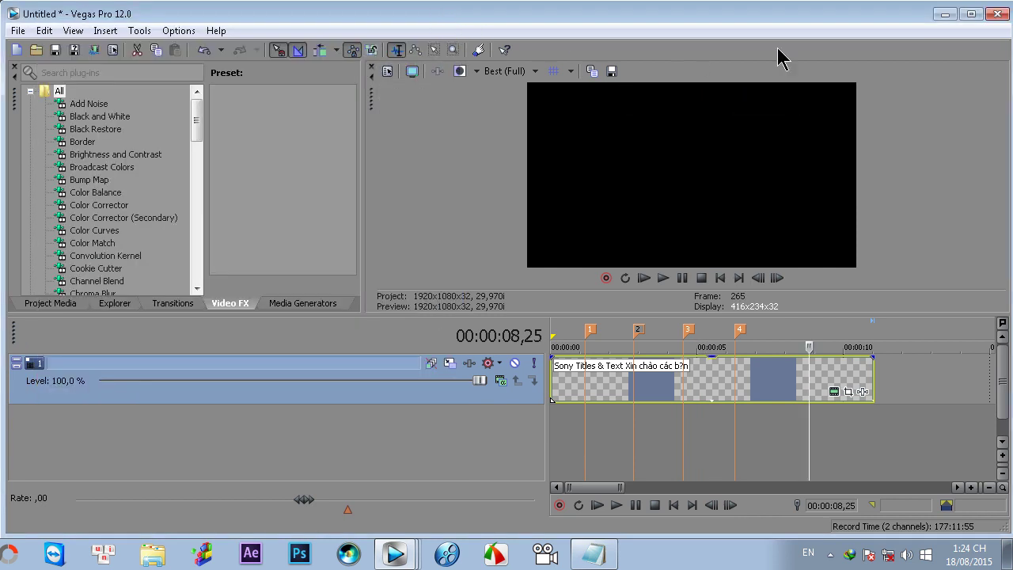
click(946, 14)
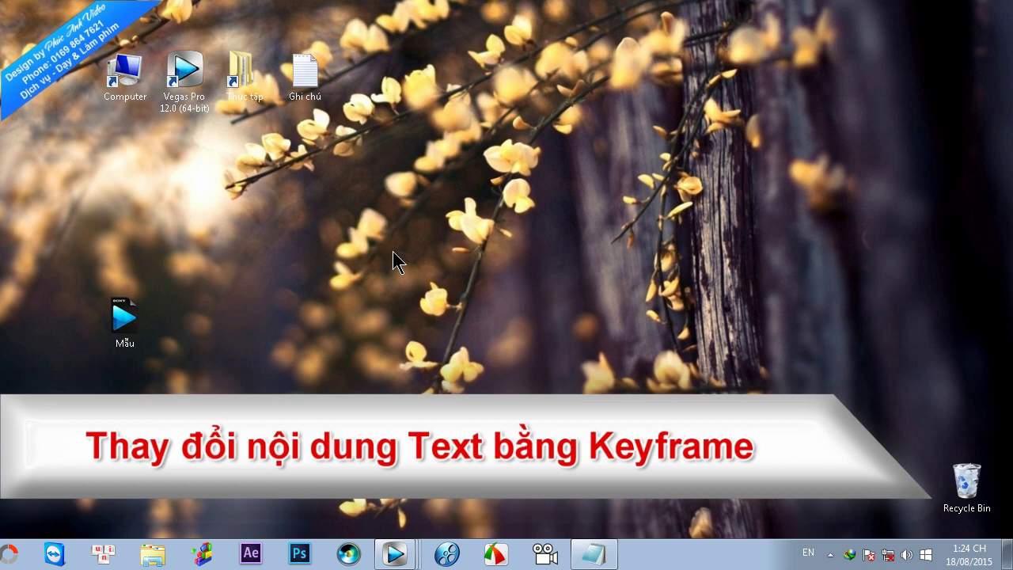